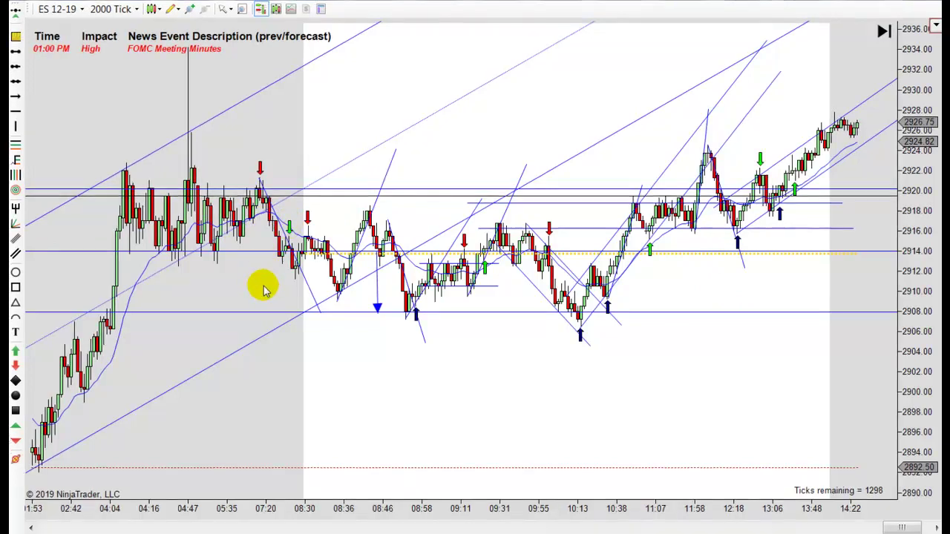
Step: Draw an arrow line from the overnight low near 2892.50 to the swing high near 2922 and move it onto the 10:15 low
{"action": "mouse_move", "coordinate": [373, 279]}
{"action": "left_mouse_down"}
{"action": "mouse_move", "coordinate": [336, 238]}
{"action": "mouse_move", "coordinate": [335, 259]}
{"action": "mouse_move", "coordinate": [359, 276]}
{"action": "left_mouse_up"}
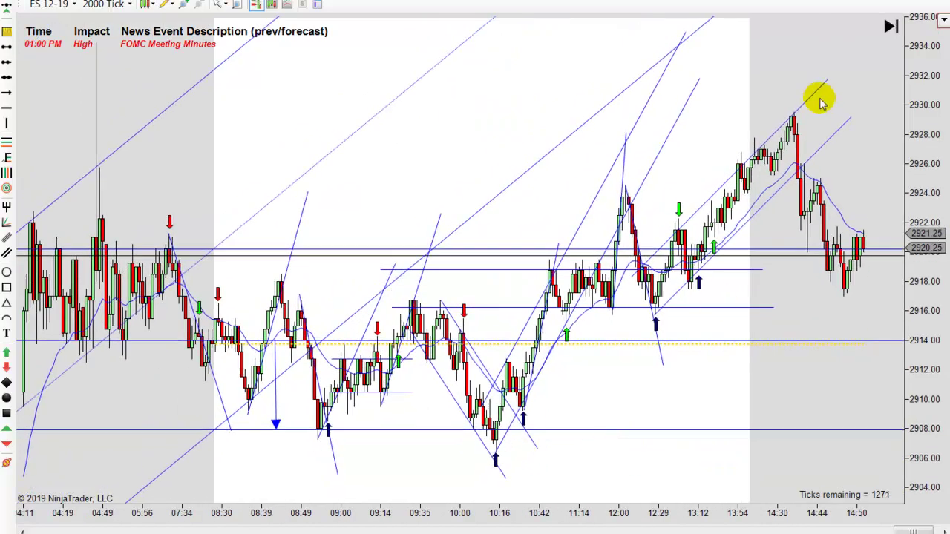
{"action": "left_click_drag", "start_coordinate": [539, 486], "coordinate": [720, 445]}
{"action": "left_click_drag", "start_coordinate": [604, 386], "coordinate": [655, 380]}
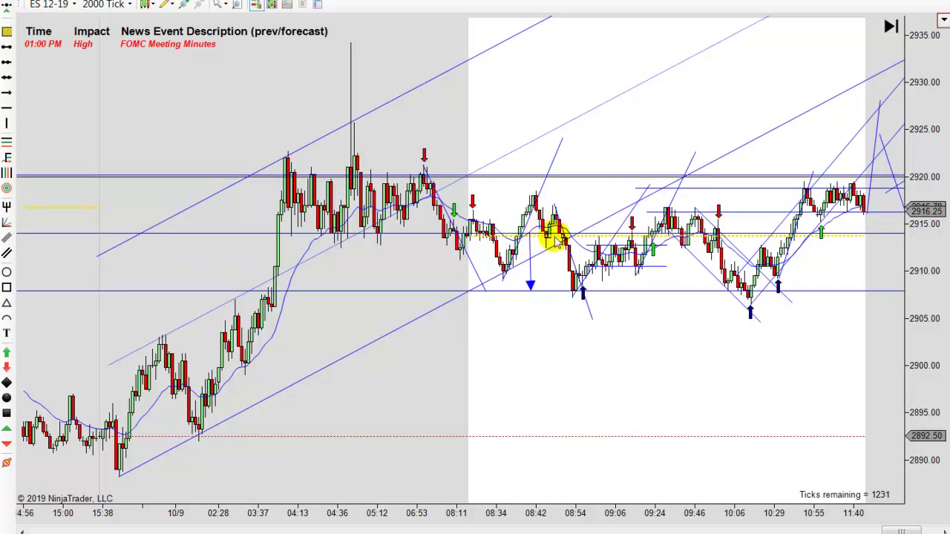
{"action": "left_click_drag", "start_coordinate": [693, 364], "coordinate": [586, 408]}
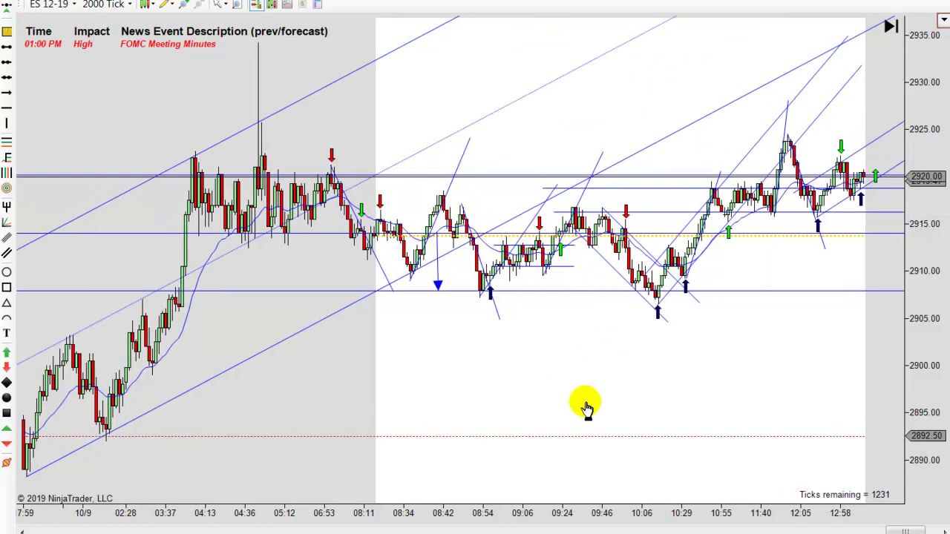
{"action": "scroll", "coordinate": [586, 408], "scroll_direction": "down", "scroll_amount": 2}
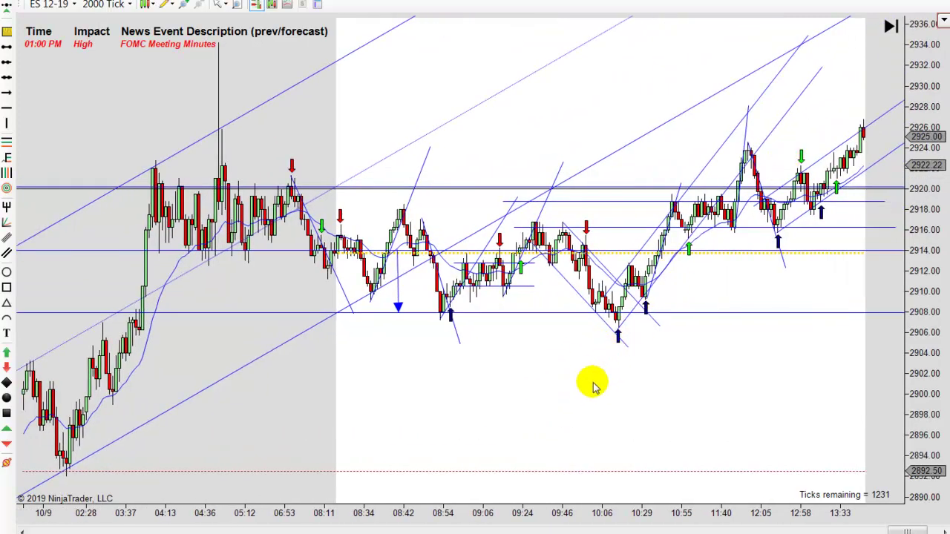
{"action": "scroll", "coordinate": [564, 389], "scroll_direction": "up", "scroll_amount": 3}
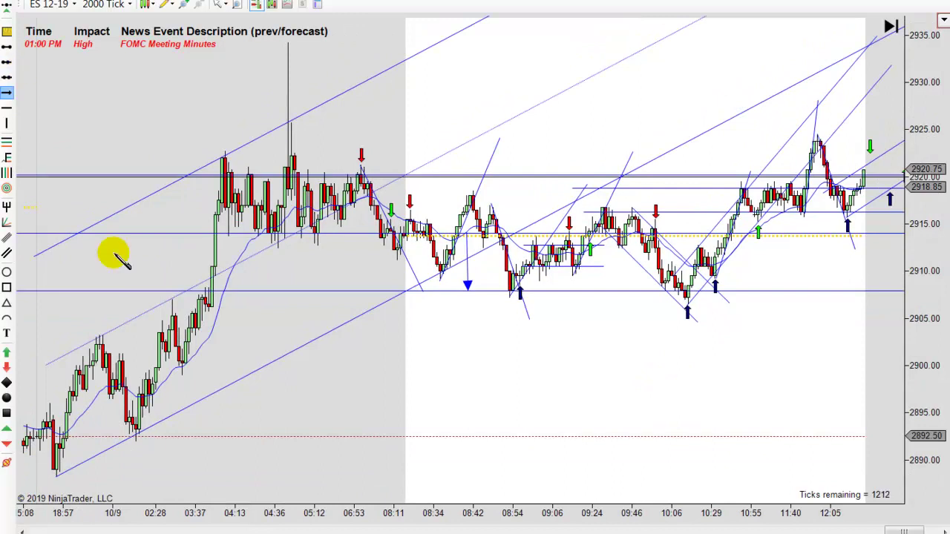
{"action": "left_click", "coordinate": [137, 438]}
{"action": "left_click", "coordinate": [178, 297]}
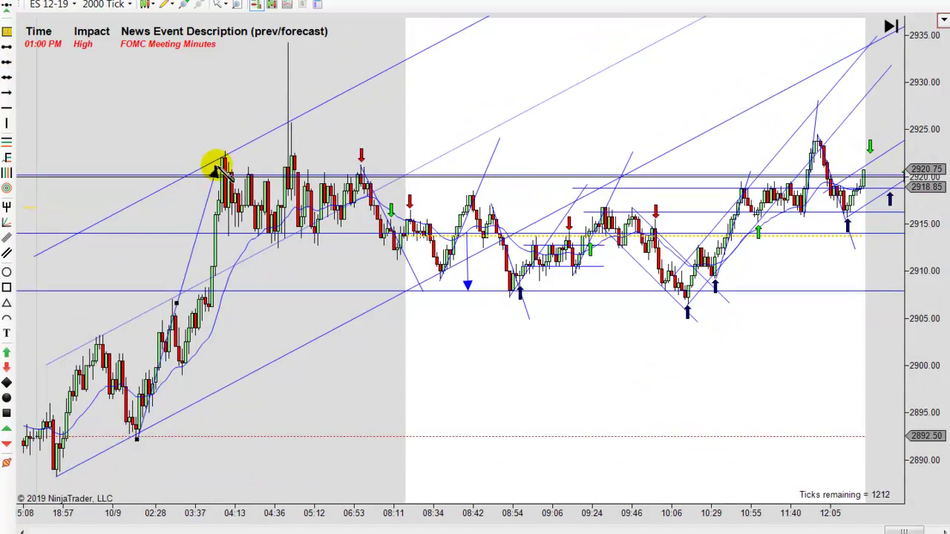
{"action": "left_click", "coordinate": [218, 155]}
{"action": "mouse_move", "coordinate": [166, 314]}
{"action": "left_mouse_down"}
{"action": "mouse_move", "coordinate": [746, 199]}
{"action": "mouse_move", "coordinate": [716, 183]}
{"action": "left_mouse_up"}
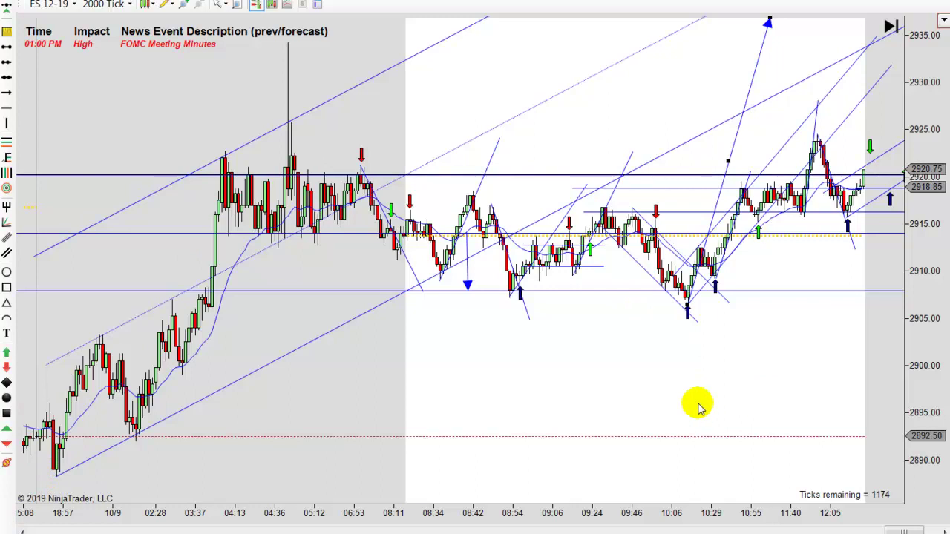
Step: Compress the price scale to inspect the area above the session highs up to 2940, and restore automatic scaling
{"action": "scroll", "coordinate": [705, 403], "scroll_direction": "down", "scroll_amount": 8}
{"action": "left_click_drag", "start_coordinate": [926, 280], "coordinate": [927, 394]}
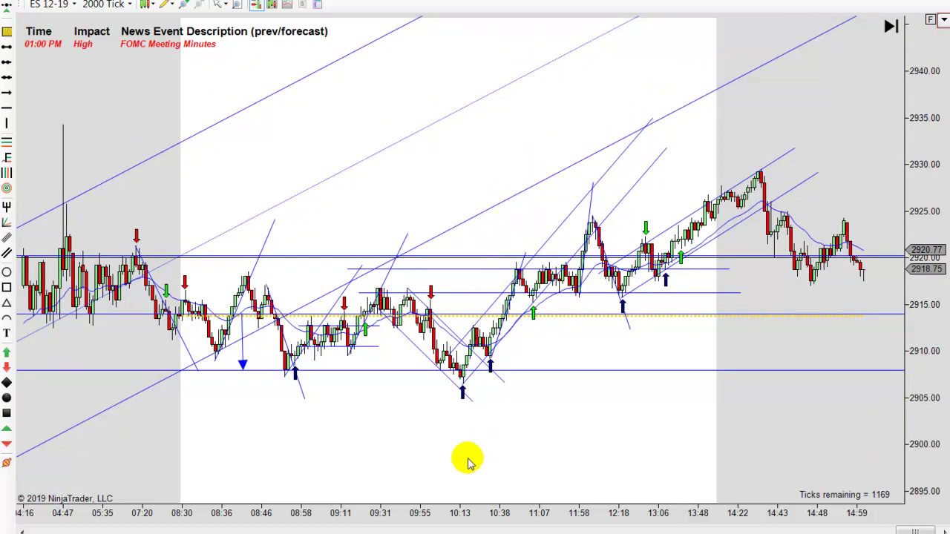
{"action": "scroll", "coordinate": [613, 450], "scroll_direction": "up", "scroll_amount": 4}
{"action": "left_click_drag", "start_coordinate": [613, 450], "coordinate": [745, 445]}
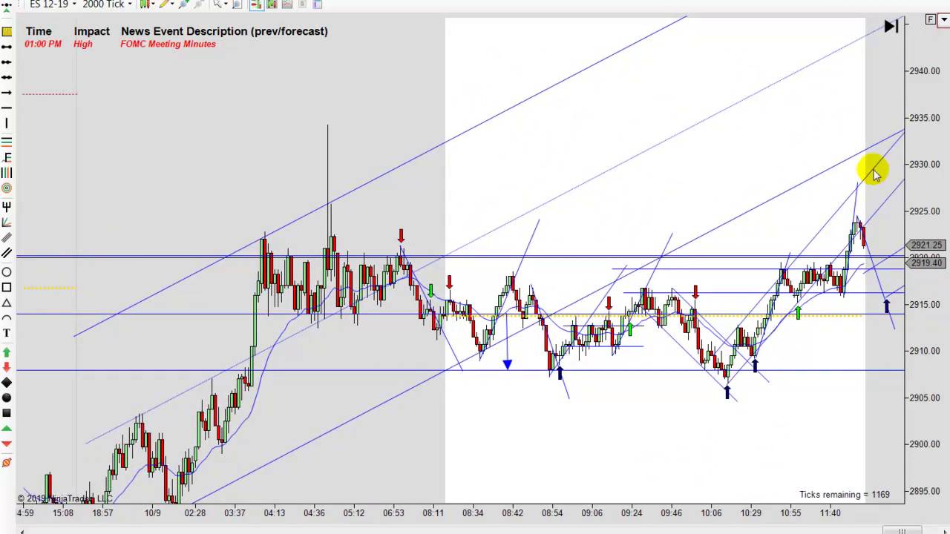
{"action": "left_click", "coordinate": [932, 20]}
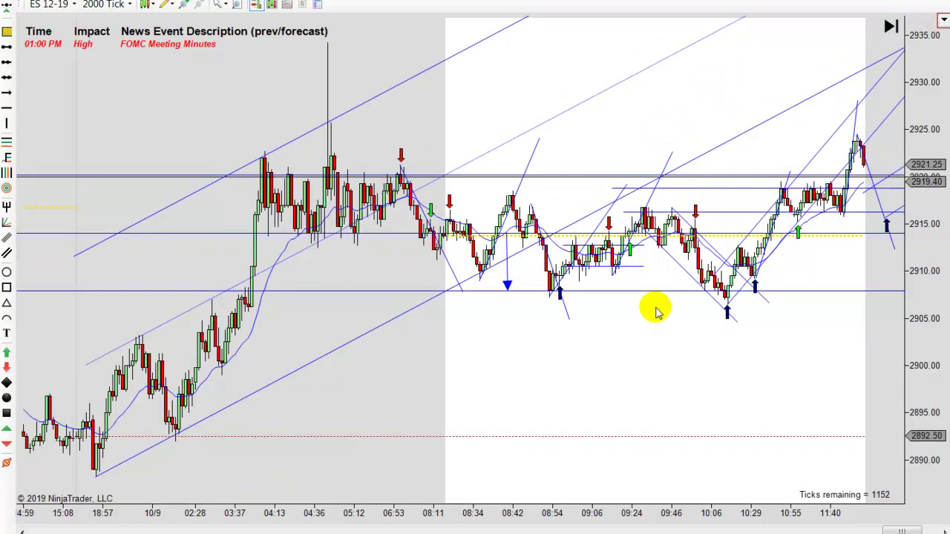
Step: Draw an arrow line from the 10:15 low to the first rally high near 2919 and move it onto the 12:18 low
{"action": "left_click_drag", "start_coordinate": [619, 394], "coordinate": [438, 371]}
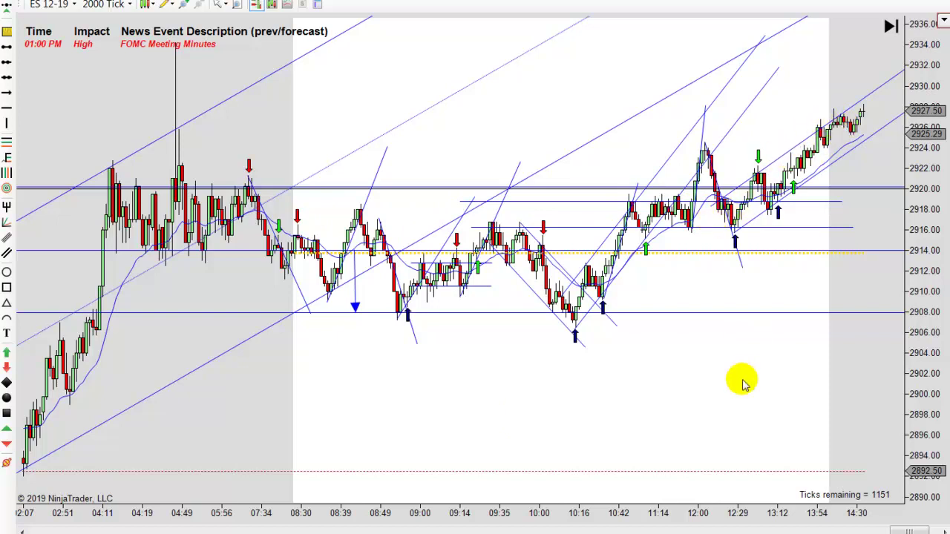
{"action": "scroll", "coordinate": [600, 349], "scroll_direction": "down", "scroll_amount": 4}
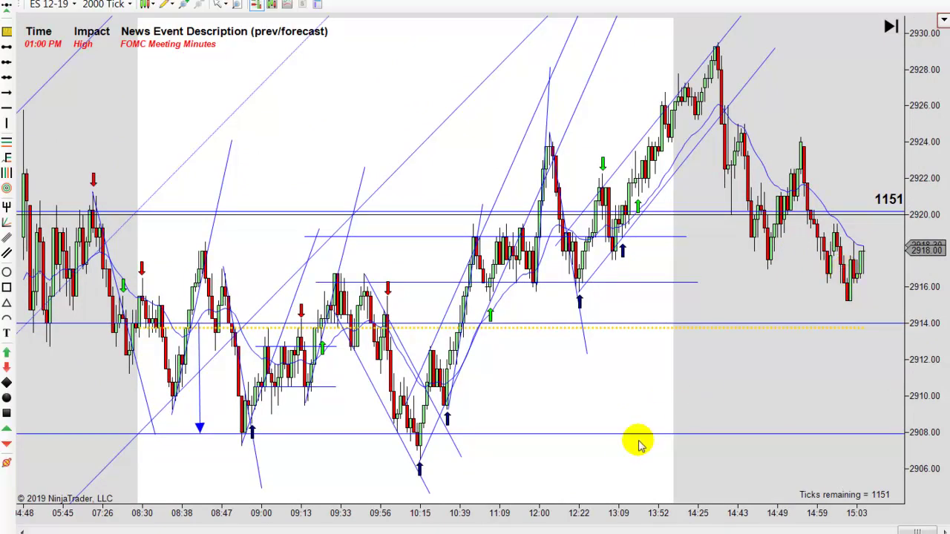
{"action": "scroll", "coordinate": [748, 451], "scroll_direction": "up", "scroll_amount": 5}
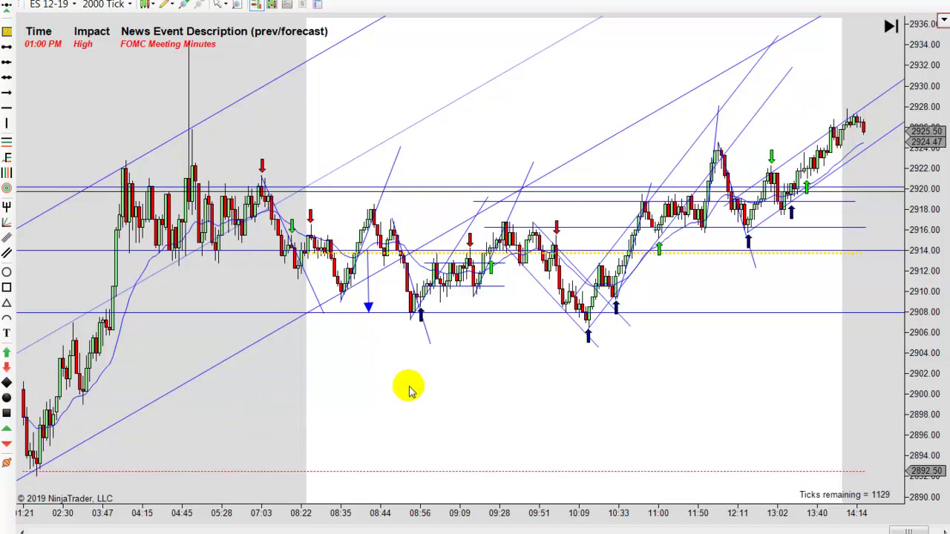
{"action": "scroll", "coordinate": [407, 392], "scroll_direction": "up", "scroll_amount": 3}
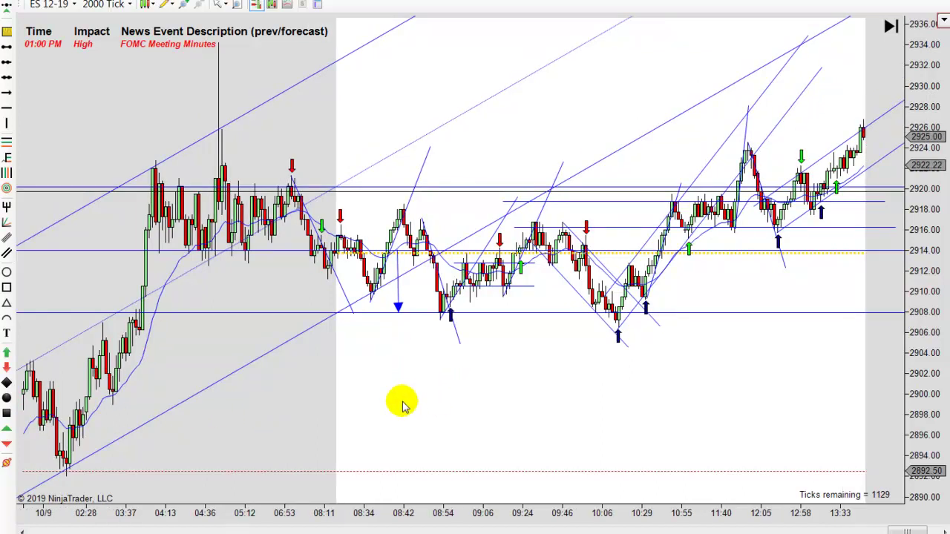
{"action": "scroll", "coordinate": [416, 407], "scroll_direction": "up", "scroll_amount": 5}
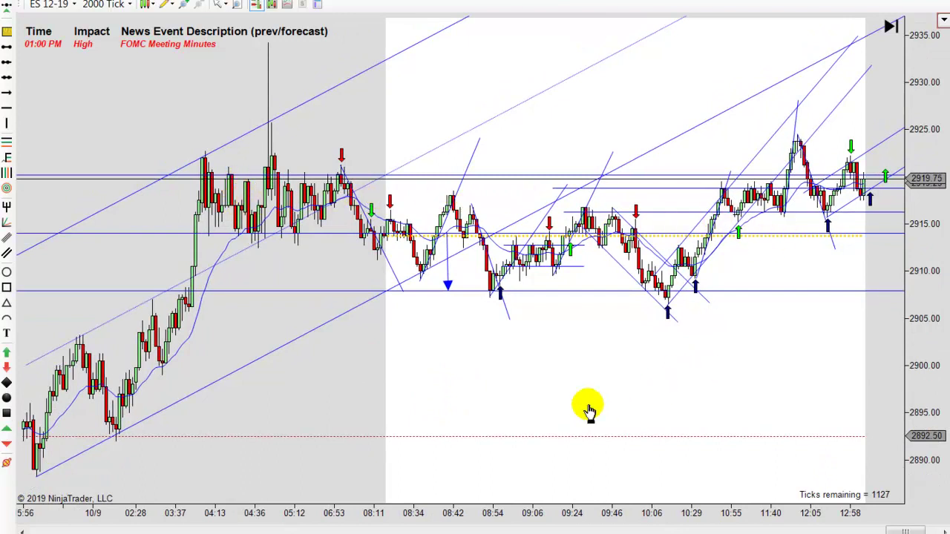
{"action": "scroll", "coordinate": [609, 404], "scroll_direction": "down", "scroll_amount": 15}
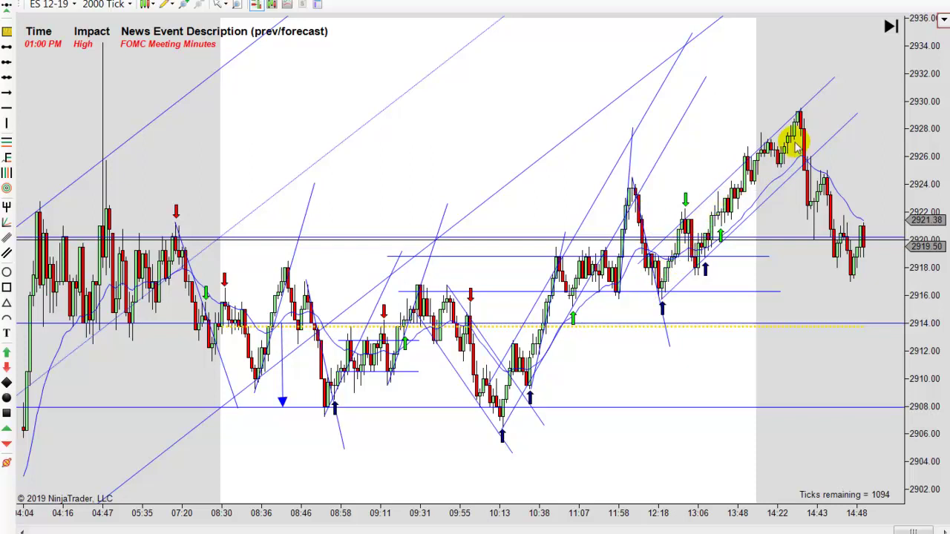
{"action": "left_click", "coordinate": [504, 424]}
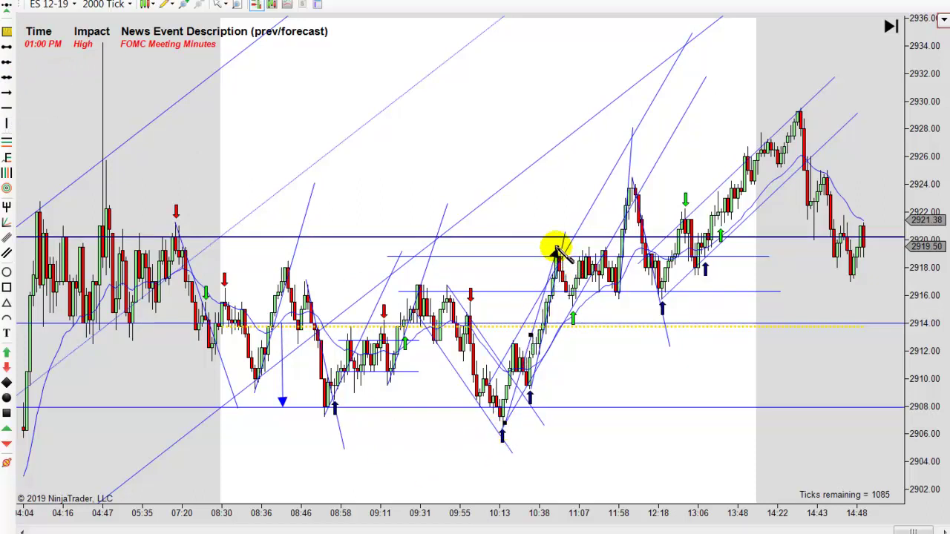
{"action": "left_click", "coordinate": [555, 249]}
{"action": "left_click_drag", "start_coordinate": [544, 334], "coordinate": [678, 223]}
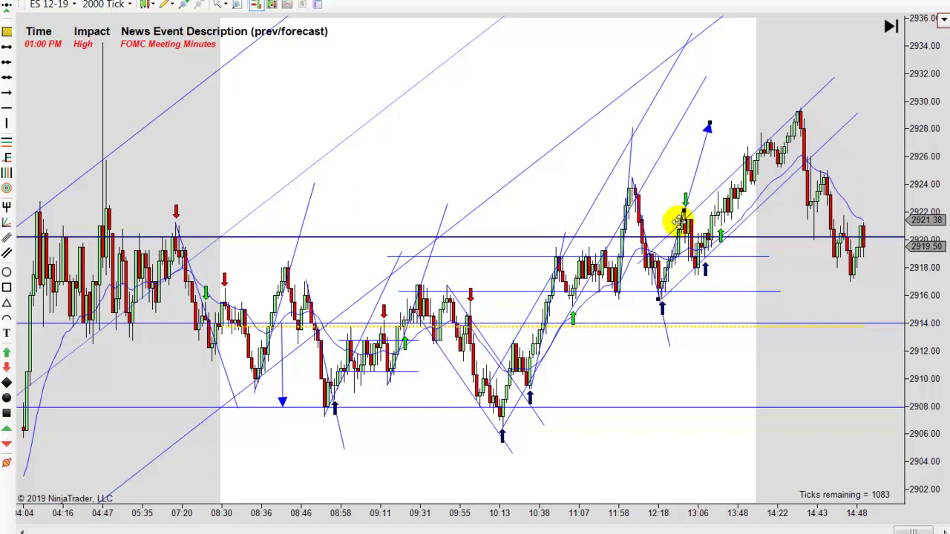
Step: Return the arrow to the 10:15 low, stretch its tip to the high near 2924, and project it from the 12:18 low
{"action": "left_click_drag", "start_coordinate": [690, 185], "coordinate": [529, 332]}
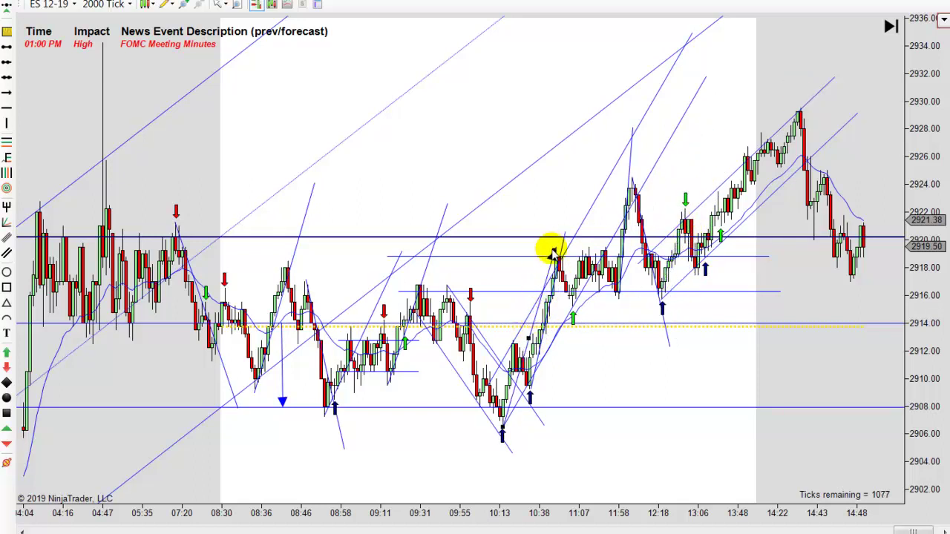
{"action": "mouse_move", "coordinate": [549, 256]}
{"action": "left_mouse_down"}
{"action": "mouse_move", "coordinate": [574, 230]}
{"action": "mouse_move", "coordinate": [666, 203]}
{"action": "mouse_move", "coordinate": [621, 248]}
{"action": "mouse_move", "coordinate": [553, 261]}
{"action": "mouse_move", "coordinate": [570, 224]}
{"action": "mouse_move", "coordinate": [622, 188]}
{"action": "left_mouse_up"}
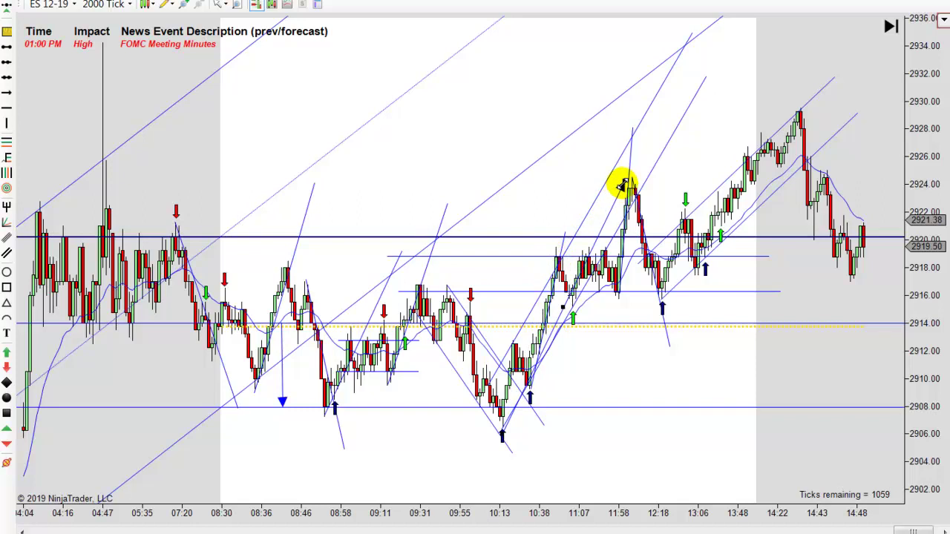
{"action": "left_click_drag", "start_coordinate": [549, 325], "coordinate": [711, 186]}
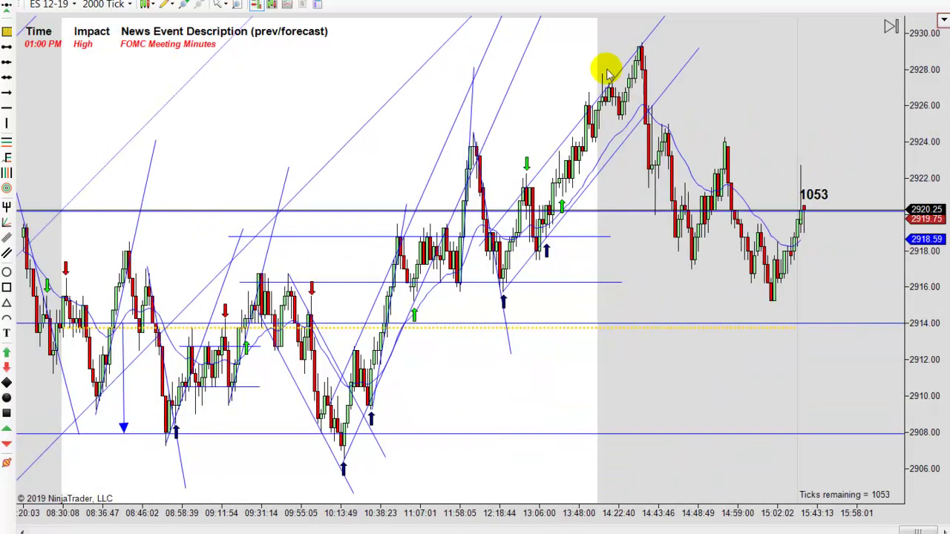
Step: Review the day session's swings, trend channels and signal arrows from the 08:30 open through the pullback after the 14:30 high
{"action": "left_click_drag", "start_coordinate": [604, 453], "coordinate": [742, 456]}
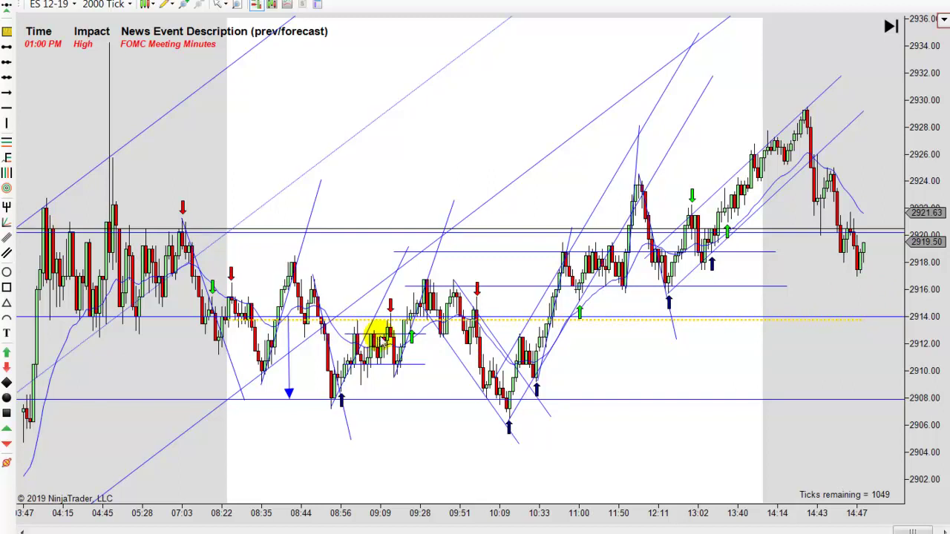
{"action": "scroll", "coordinate": [430, 450], "scroll_direction": "up", "scroll_amount": 3}
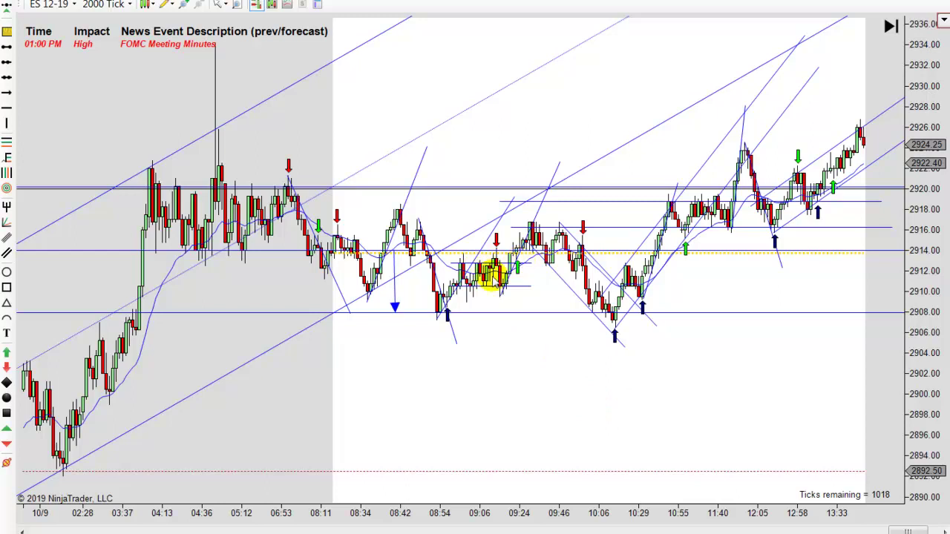
{"action": "left_click_drag", "start_coordinate": [618, 374], "coordinate": [577, 349]}
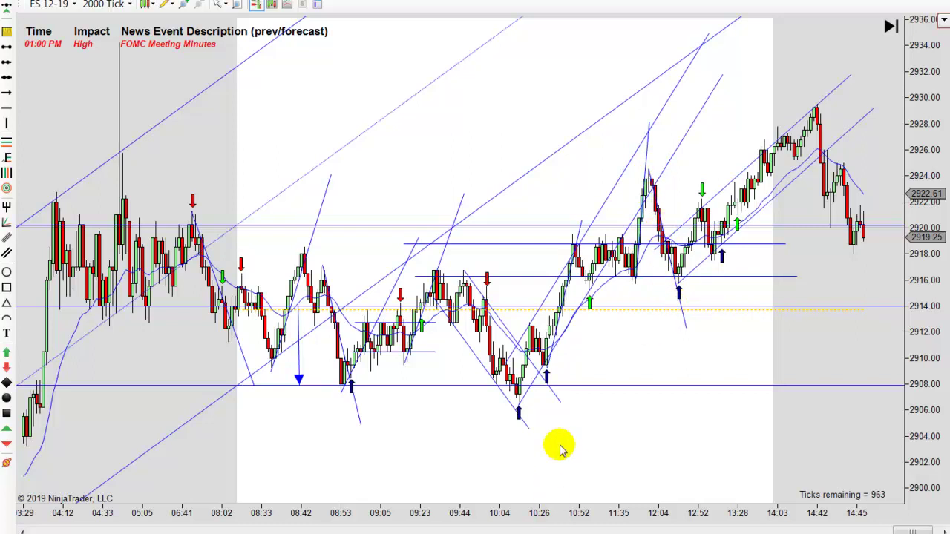
{"action": "left_click_drag", "start_coordinate": [564, 447], "coordinate": [568, 451]}
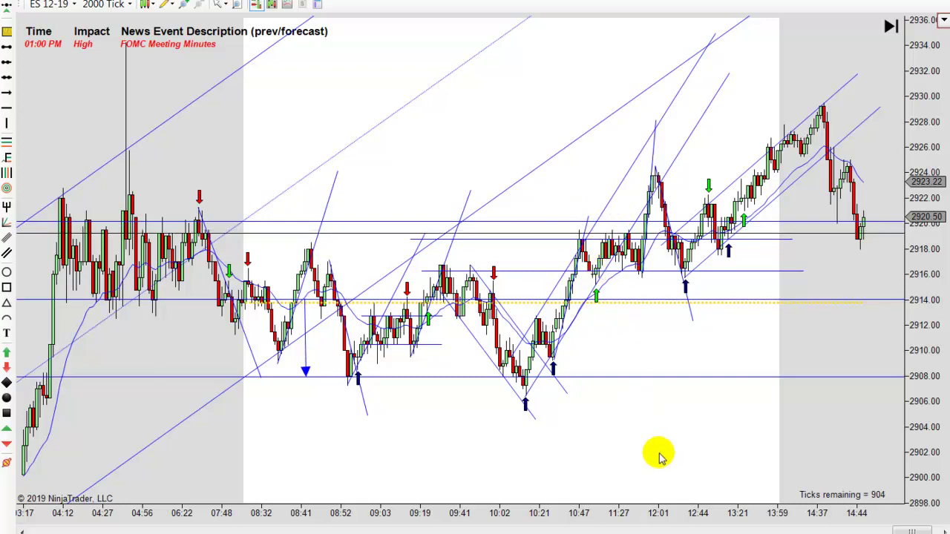
{"action": "left_click_drag", "start_coordinate": [642, 454], "coordinate": [705, 429]}
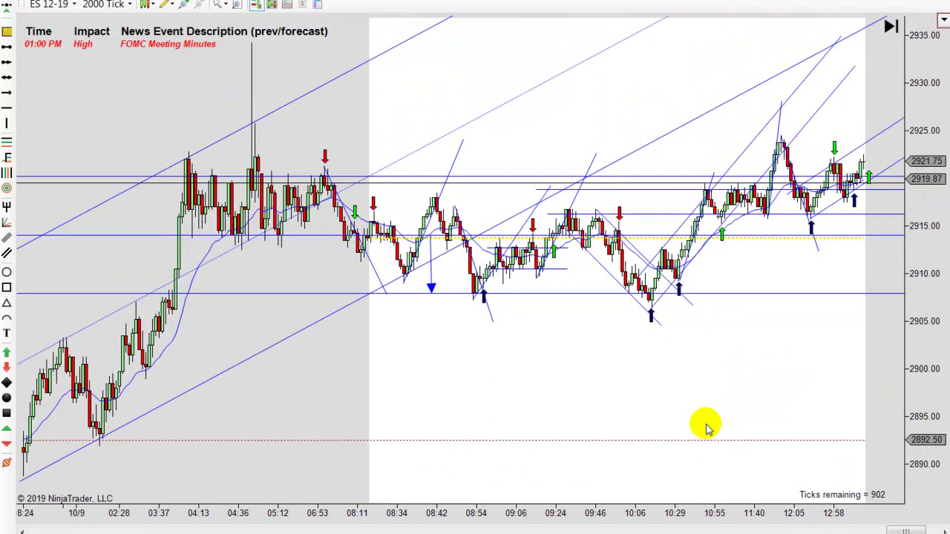
Step: Widen the bar spacing and examine the overnight channel and the morning signals between 08:30 and 10:30 around the 2908 and 2914 levels
{"action": "scroll", "coordinate": [706, 428], "scroll_direction": "down", "scroll_amount": 5}
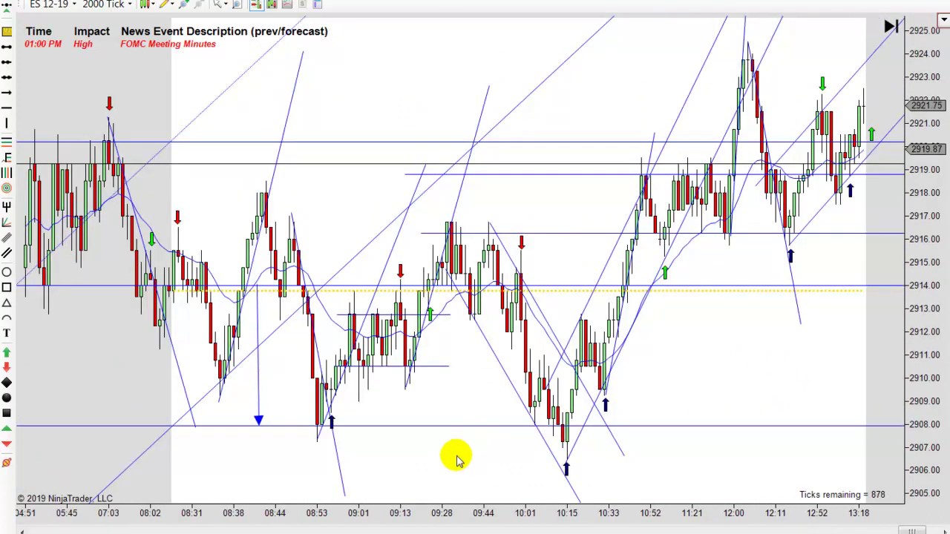
{"action": "scroll", "coordinate": [460, 458], "scroll_direction": "up", "scroll_amount": 8}
{"action": "scroll", "coordinate": [620, 478], "scroll_direction": "up", "scroll_amount": 2}
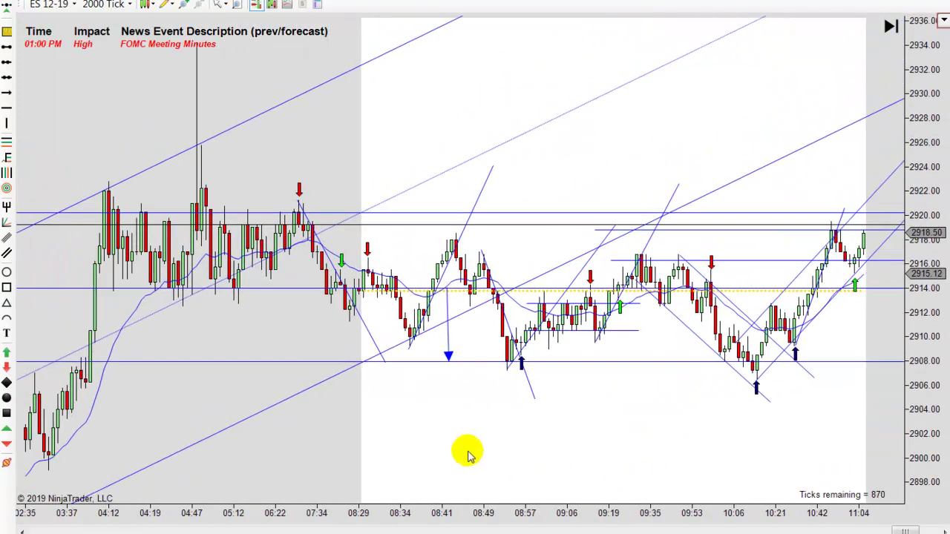
{"action": "scroll", "coordinate": [519, 450], "scroll_direction": "up", "scroll_amount": 5}
{"action": "scroll", "coordinate": [538, 449], "scroll_direction": "down", "scroll_amount": 2}
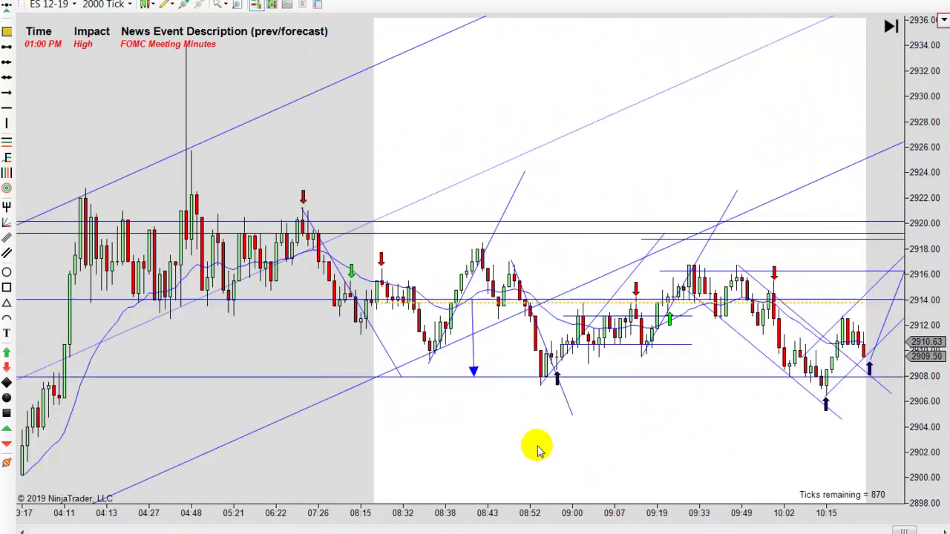
{"action": "scroll", "coordinate": [445, 448], "scroll_direction": "up", "scroll_amount": 3}
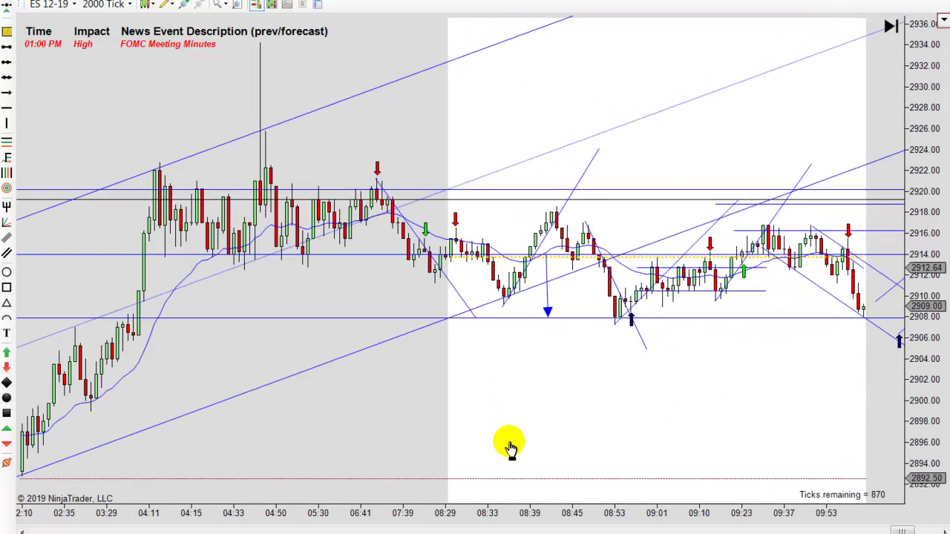
{"action": "scroll", "coordinate": [519, 444], "scroll_direction": "up", "scroll_amount": 2}
{"action": "scroll", "coordinate": [505, 394], "scroll_direction": "up", "scroll_amount": 2}
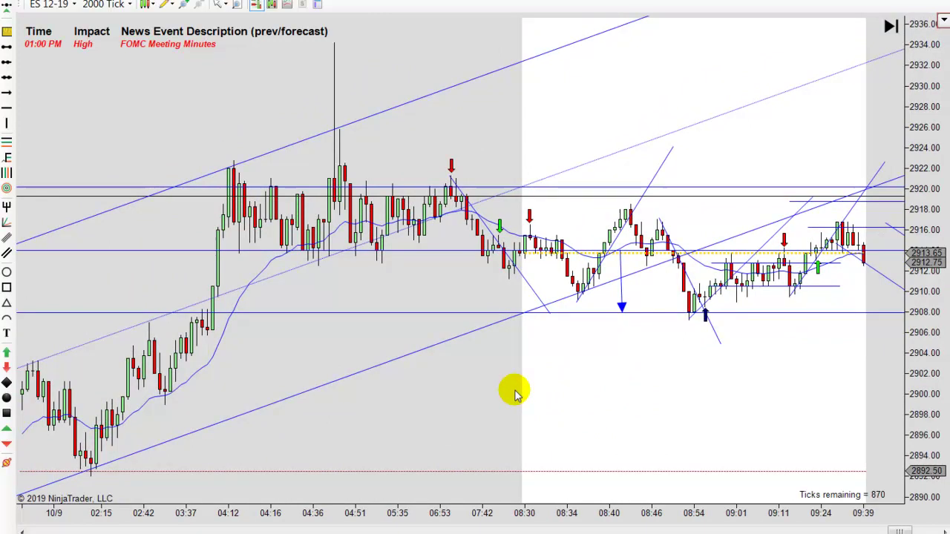
{"action": "scroll", "coordinate": [616, 345], "scroll_direction": "down", "scroll_amount": 2}
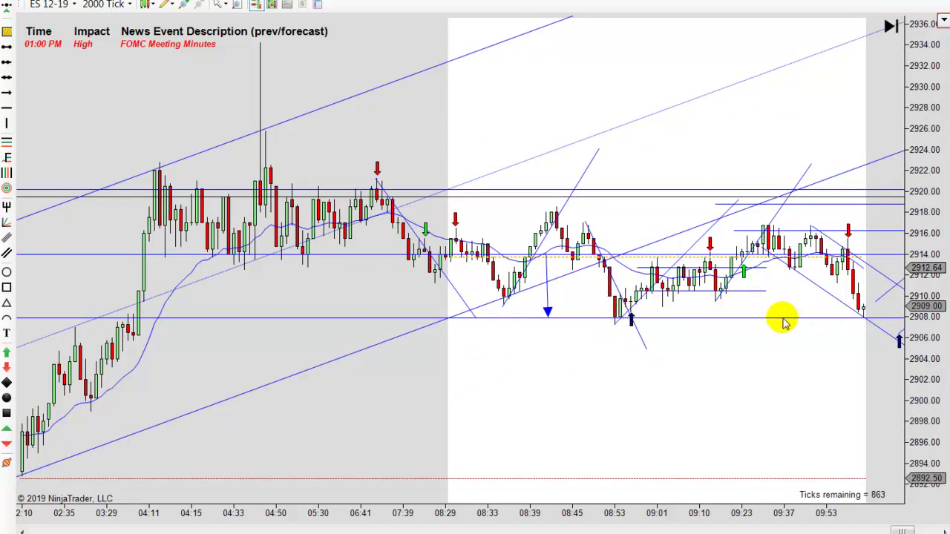
{"action": "scroll", "coordinate": [743, 397], "scroll_direction": "down", "scroll_amount": 5}
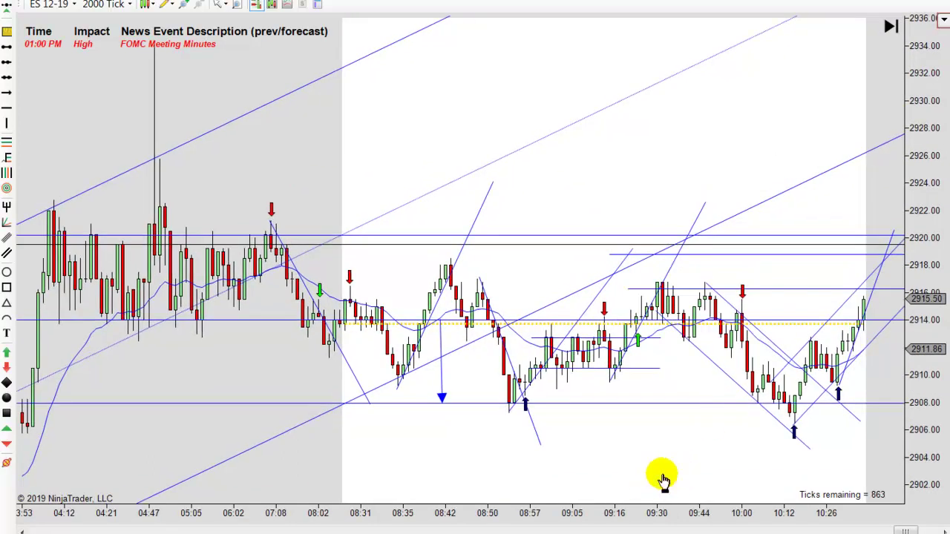
{"action": "scroll", "coordinate": [660, 481], "scroll_direction": "up", "scroll_amount": 6}
{"action": "scroll", "coordinate": [608, 435], "scroll_direction": "up", "scroll_amount": 1}
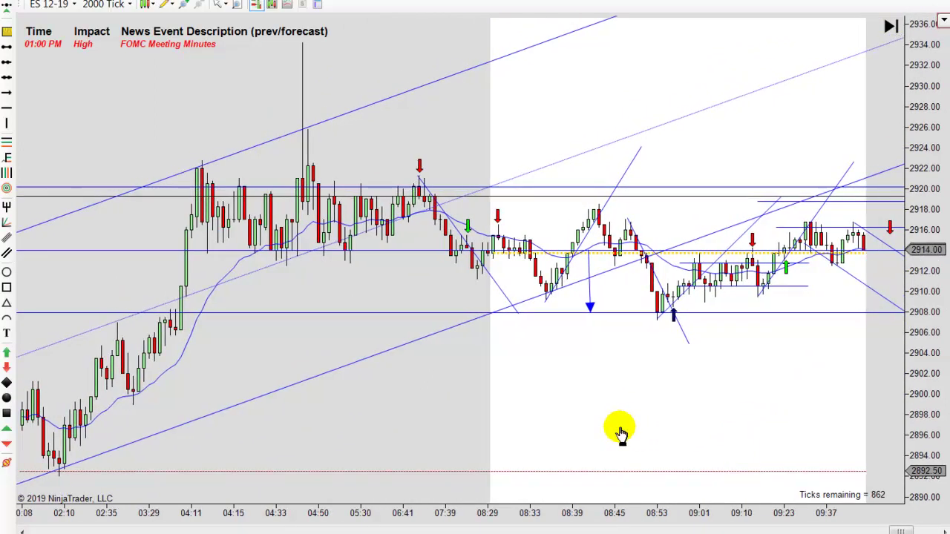
{"action": "left_click_drag", "start_coordinate": [650, 412], "coordinate": [618, 415]}
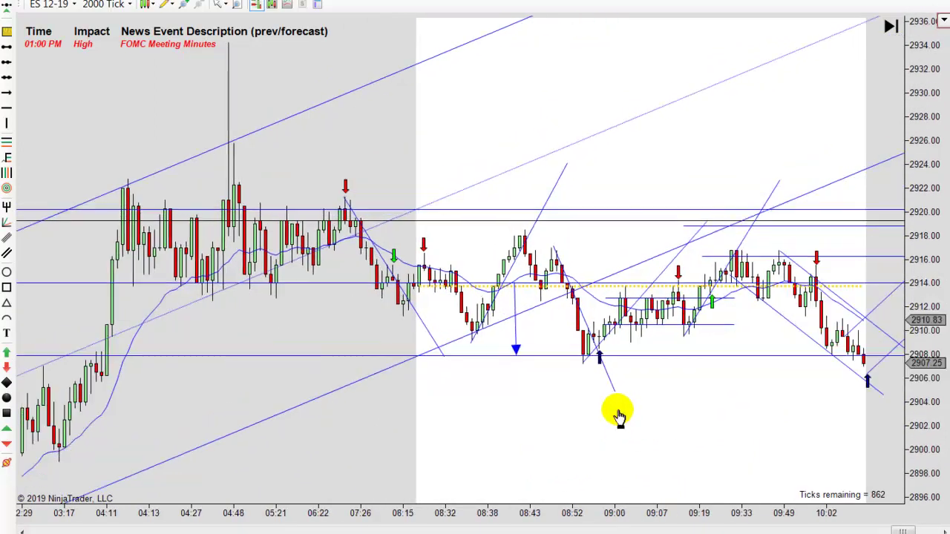
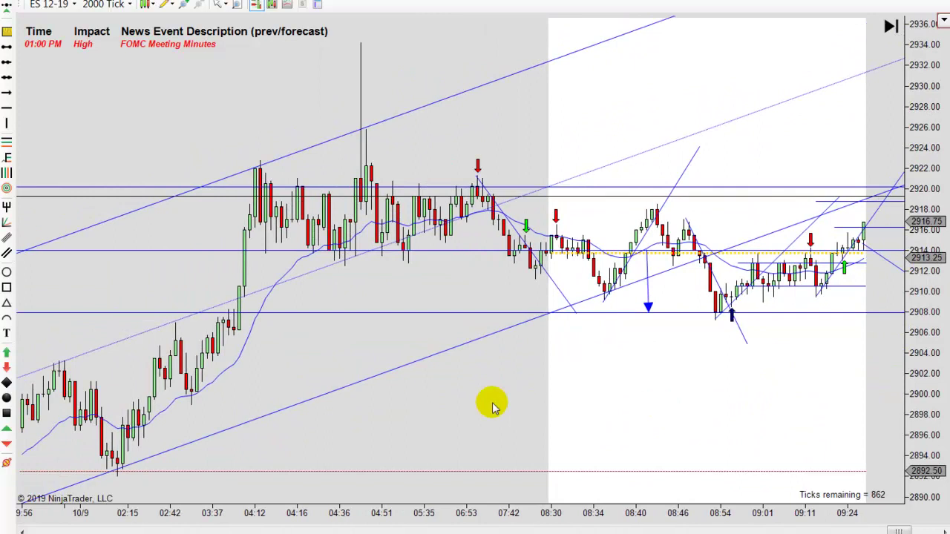
Step: Examine the overnight range before the 08:30 open, from the 04:11 rally through the spike high, against the upper channel line and 2914 level
{"action": "scroll", "coordinate": [616, 401], "scroll_direction": "up", "scroll_amount": 5}
{"action": "scroll", "coordinate": [627, 401], "scroll_direction": "up", "scroll_amount": 3}
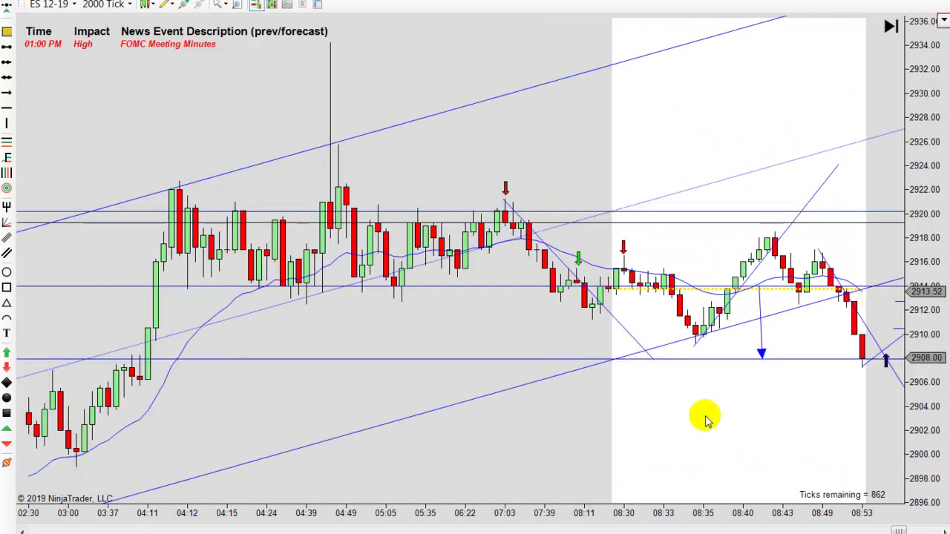
{"action": "scroll", "coordinate": [701, 422], "scroll_direction": "up", "scroll_amount": 2}
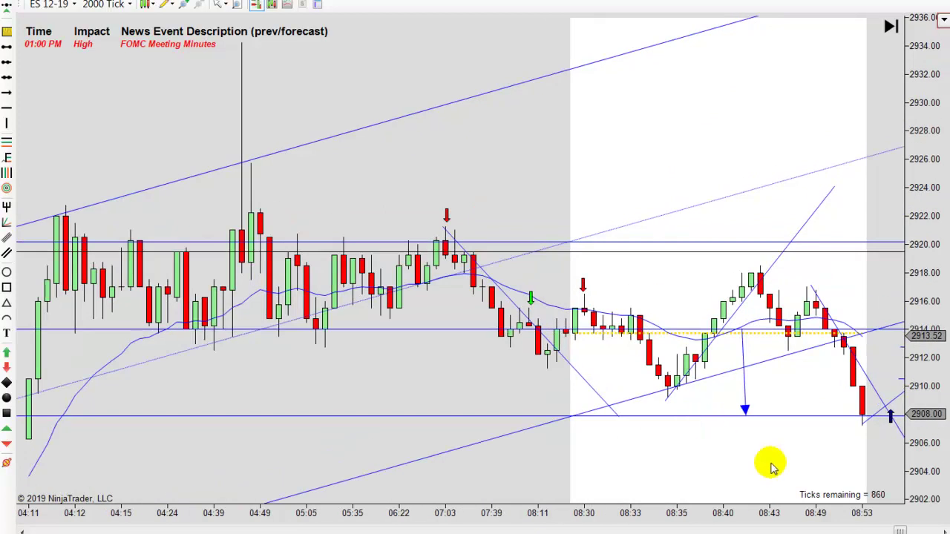
{"action": "scroll", "coordinate": [735, 464], "scroll_direction": "down", "scroll_amount": 2}
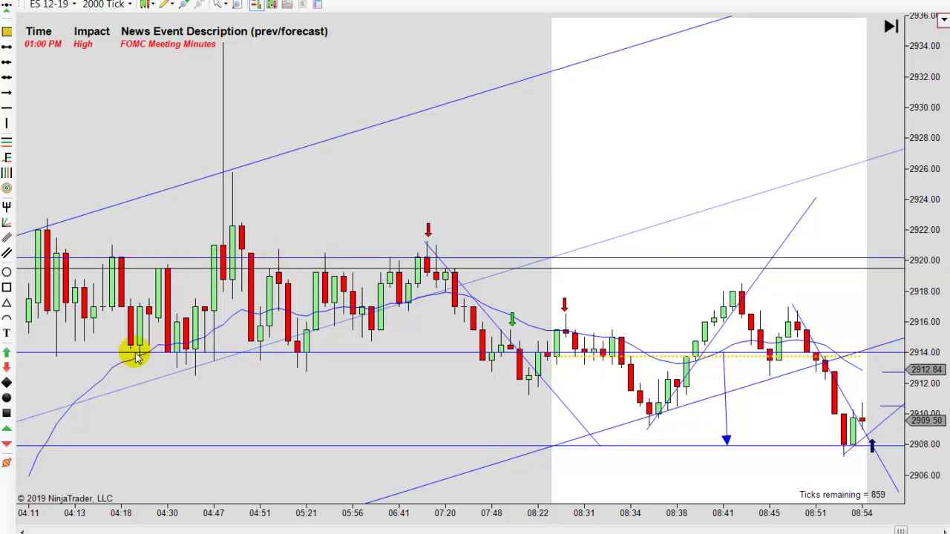
{"action": "left_click", "coordinate": [324, 351]}
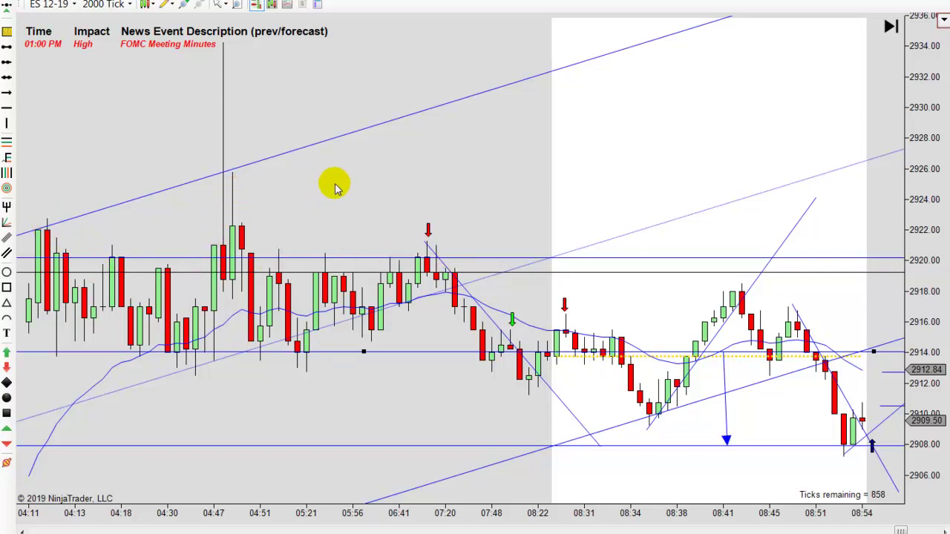
{"action": "left_click_drag", "start_coordinate": [334, 186], "coordinate": [651, 180]}
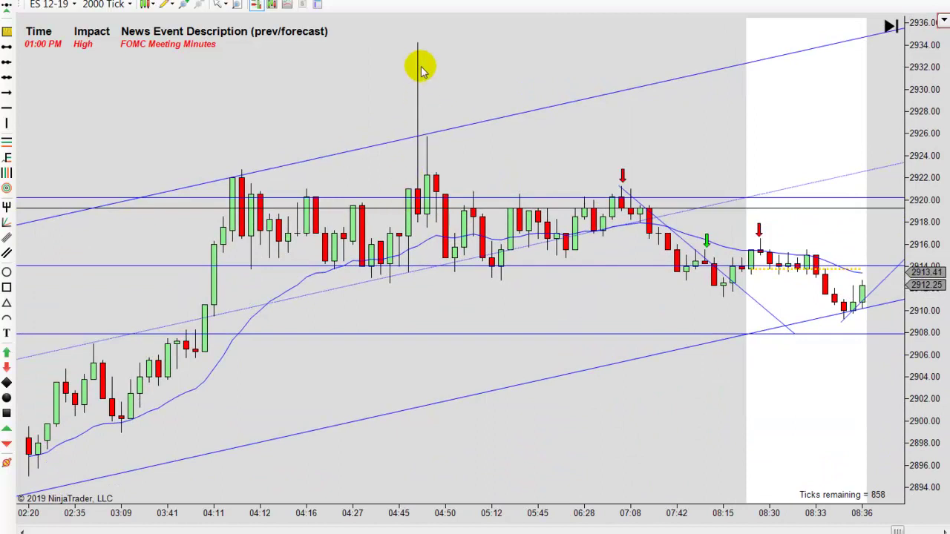
{"action": "left_click_drag", "start_coordinate": [575, 138], "coordinate": [414, 166]}
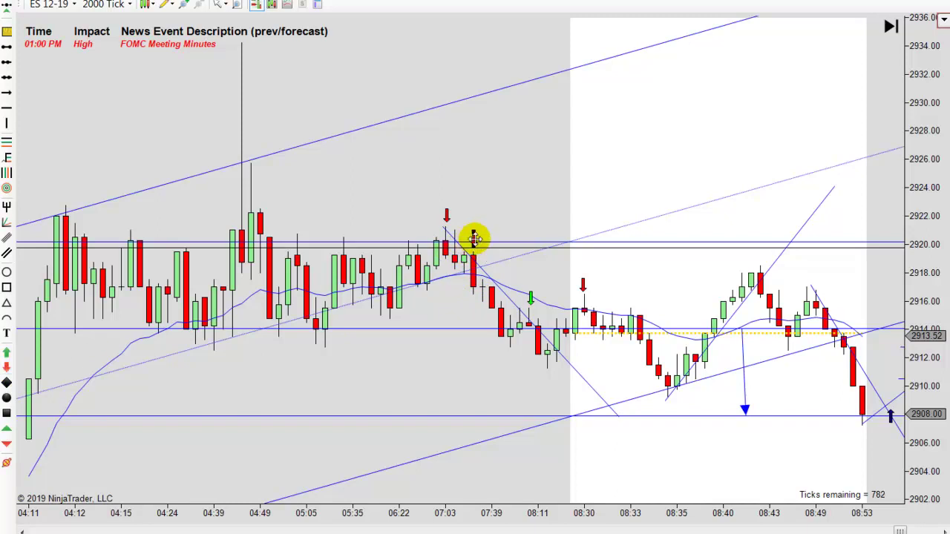
Step: Recolor the down arrow just after the 07:03 high to Lime
{"action": "double_click", "coordinate": [474, 239]}
{"action": "left_click", "coordinate": [475, 238]}
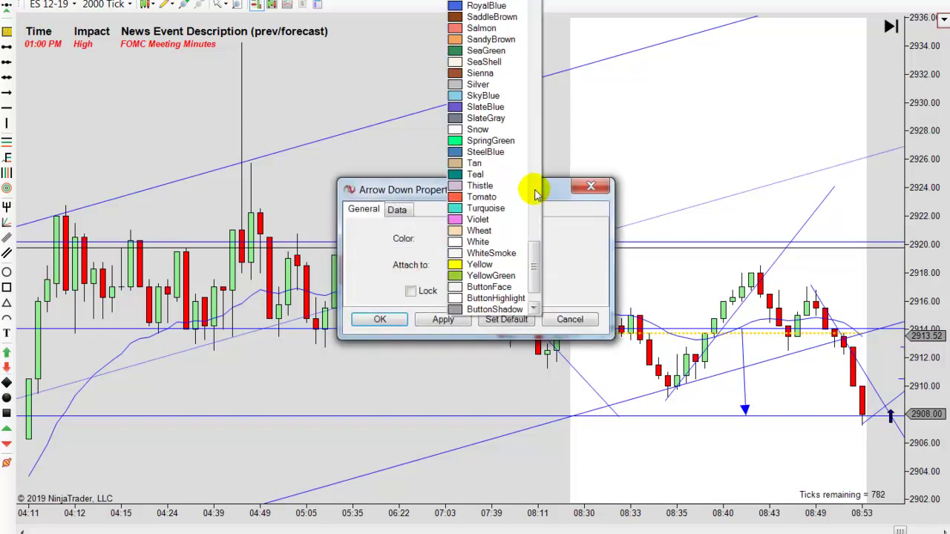
{"action": "scroll", "coordinate": [536, 193], "scroll_direction": "up", "scroll_amount": 20}
{"action": "left_click", "coordinate": [482, 223]}
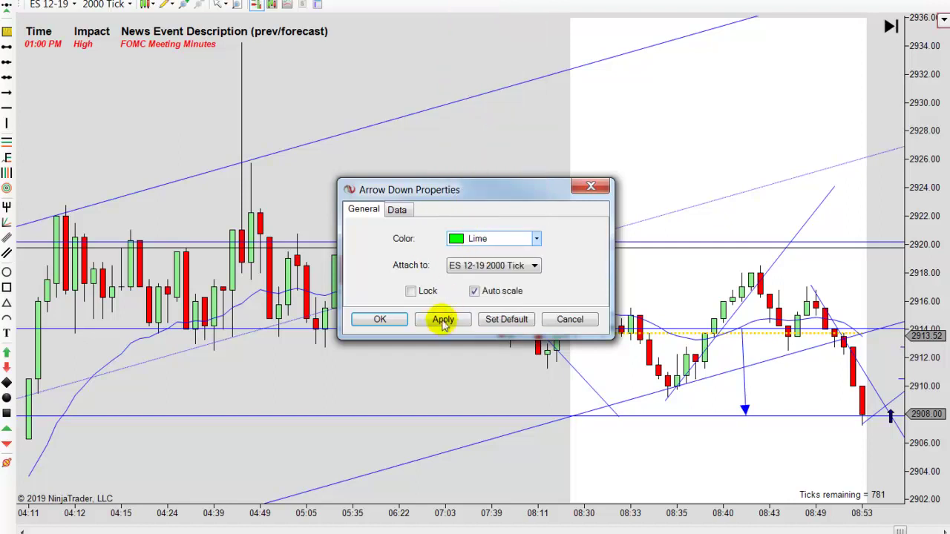
{"action": "left_click", "coordinate": [379, 319]}
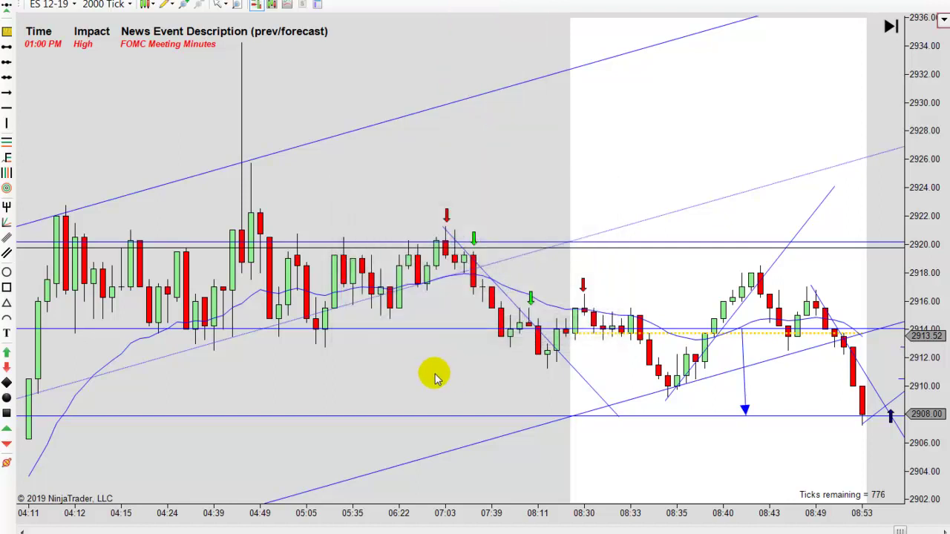
Step: Shift the horizontal level near 2914 down to about 2913.50, and realign it at 2914
{"action": "scroll", "coordinate": [449, 371], "scroll_direction": "up", "scroll_amount": 3}
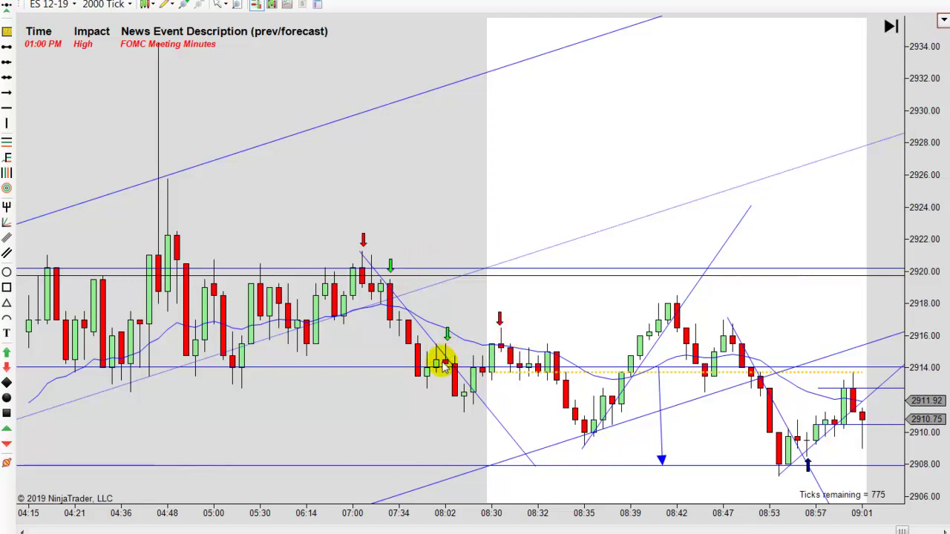
{"action": "left_click", "coordinate": [365, 366]}
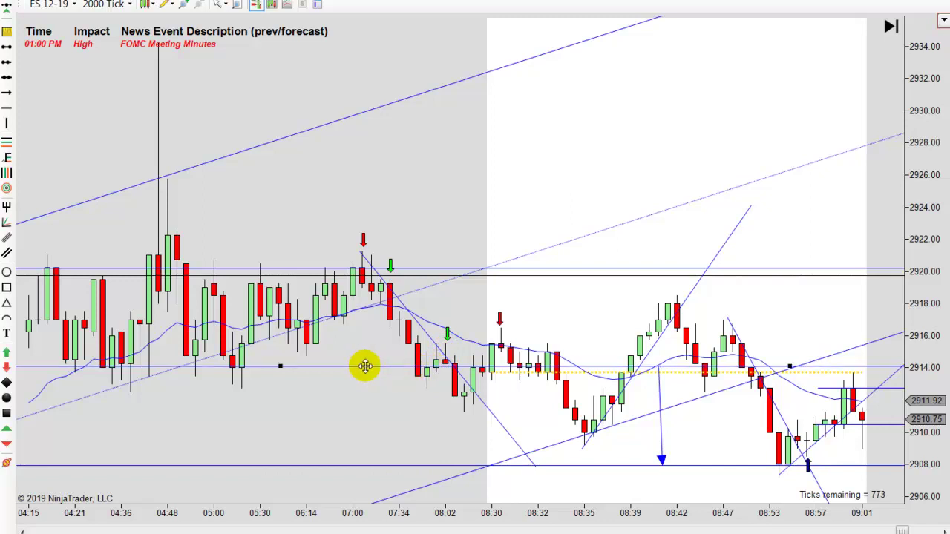
{"action": "left_click_drag", "start_coordinate": [408, 365], "coordinate": [415, 368]}
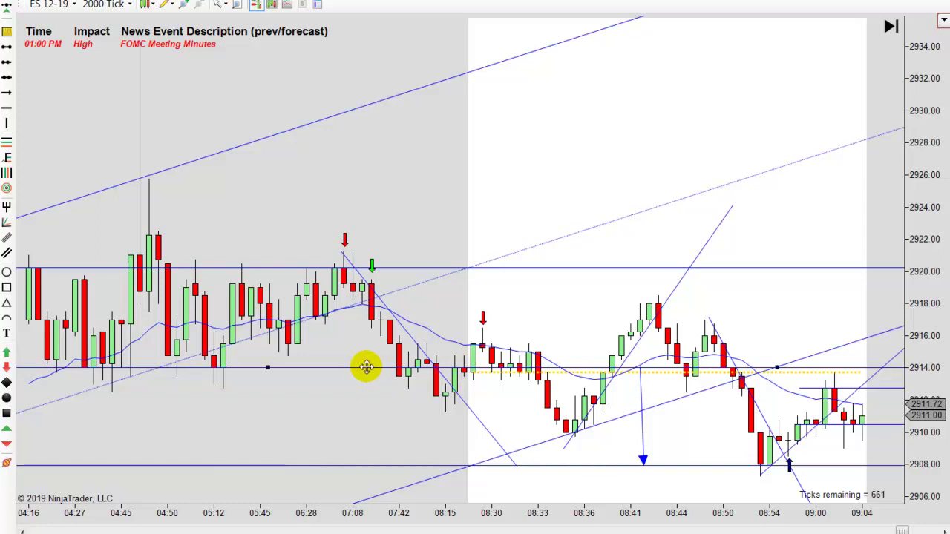
{"action": "mouse_move", "coordinate": [366, 368]}
{"action": "left_mouse_down"}
{"action": "mouse_move", "coordinate": [367, 389]}
{"action": "mouse_move", "coordinate": [369, 378]}
{"action": "left_mouse_up"}
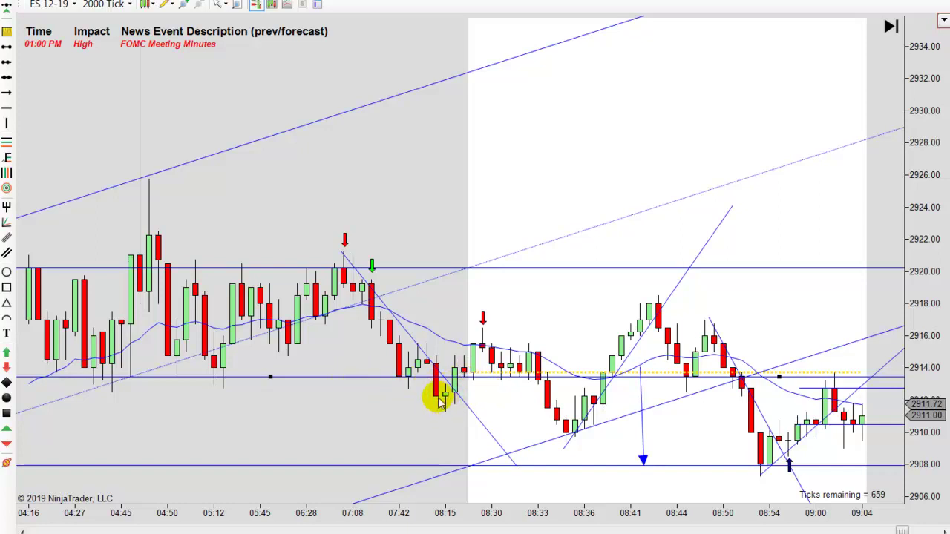
{"action": "left_click_drag", "start_coordinate": [364, 377], "coordinate": [364, 371]}
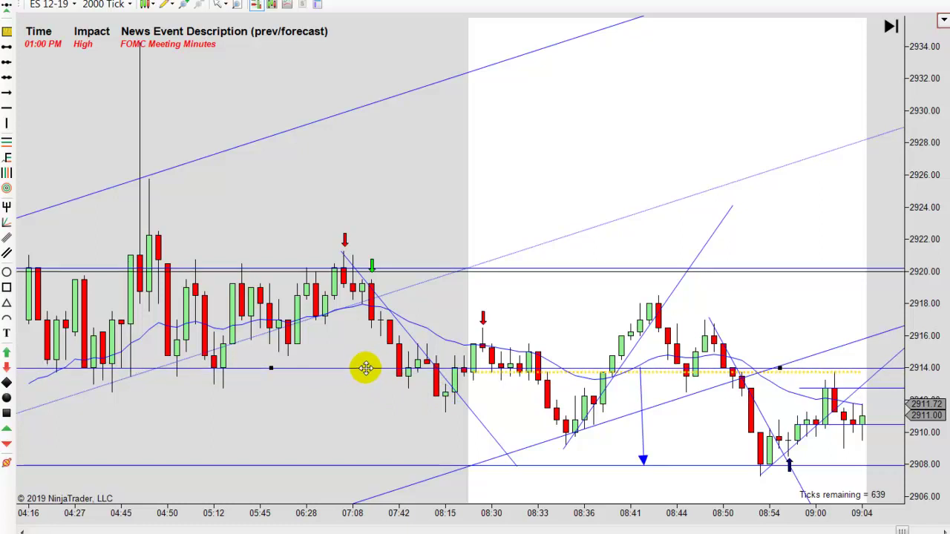
{"action": "left_click_drag", "start_coordinate": [366, 369], "coordinate": [368, 367]}
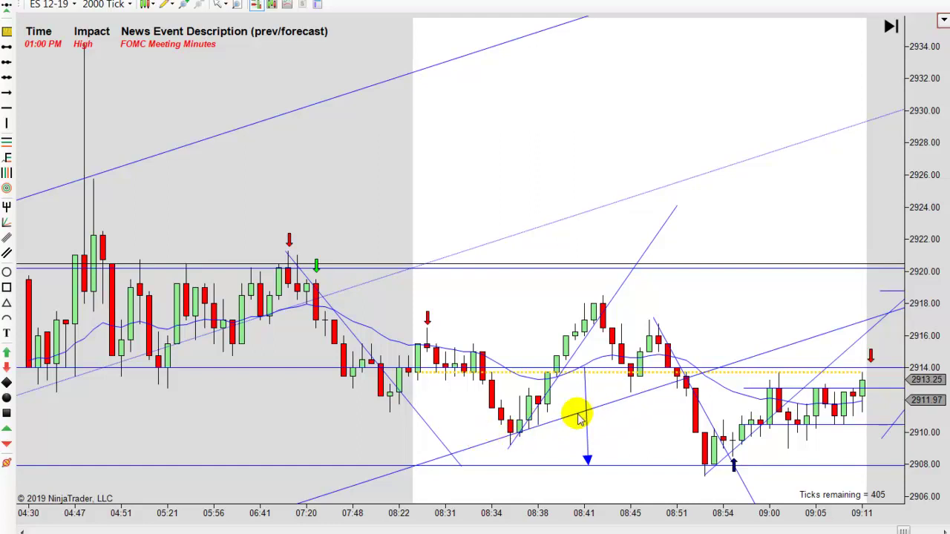
Step: Examine the full overnight rising channel against the morning session on a compressed price scale, and restore the normal scale
{"action": "left_click_drag", "start_coordinate": [545, 442], "coordinate": [608, 432]}
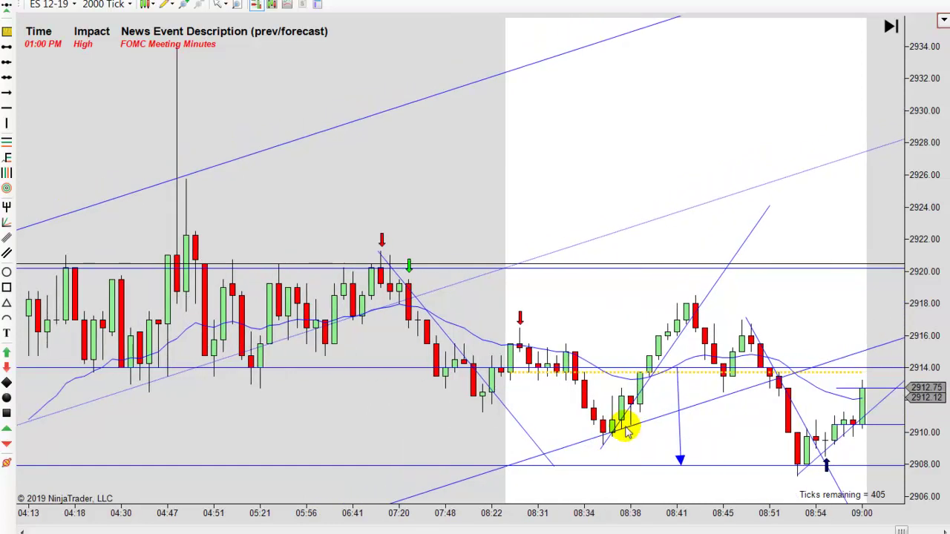
{"action": "left_click_drag", "start_coordinate": [922, 210], "coordinate": [674, 399]}
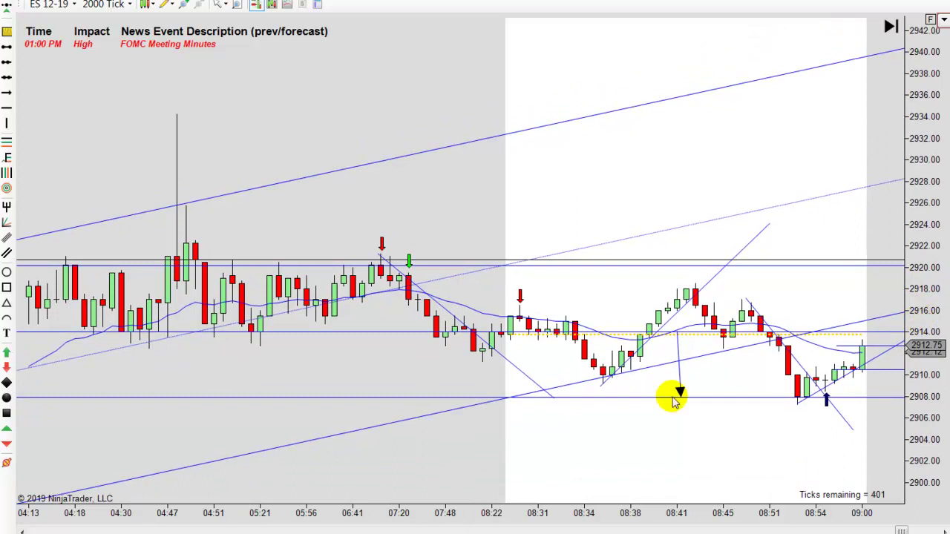
{"action": "scroll", "coordinate": [610, 409], "scroll_direction": "up", "scroll_amount": 5}
{"action": "scroll", "coordinate": [611, 409], "scroll_direction": "up", "scroll_amount": 10}
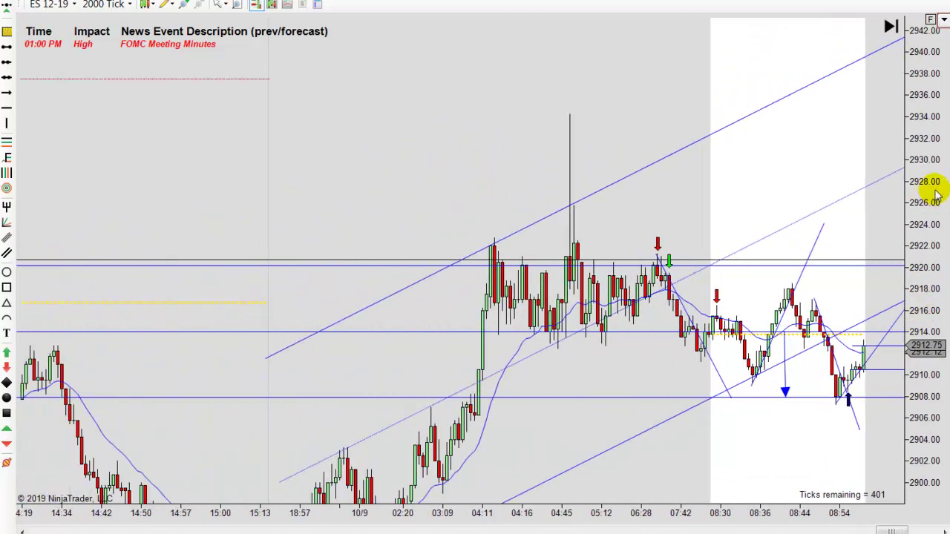
{"action": "left_click_drag", "start_coordinate": [933, 192], "coordinate": [895, 319]}
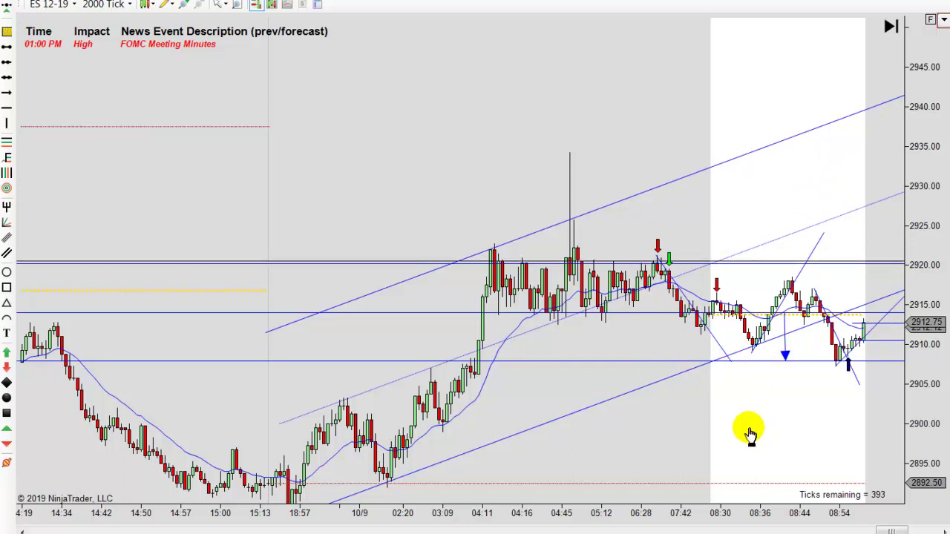
{"action": "left_click_drag", "start_coordinate": [746, 433], "coordinate": [648, 357]}
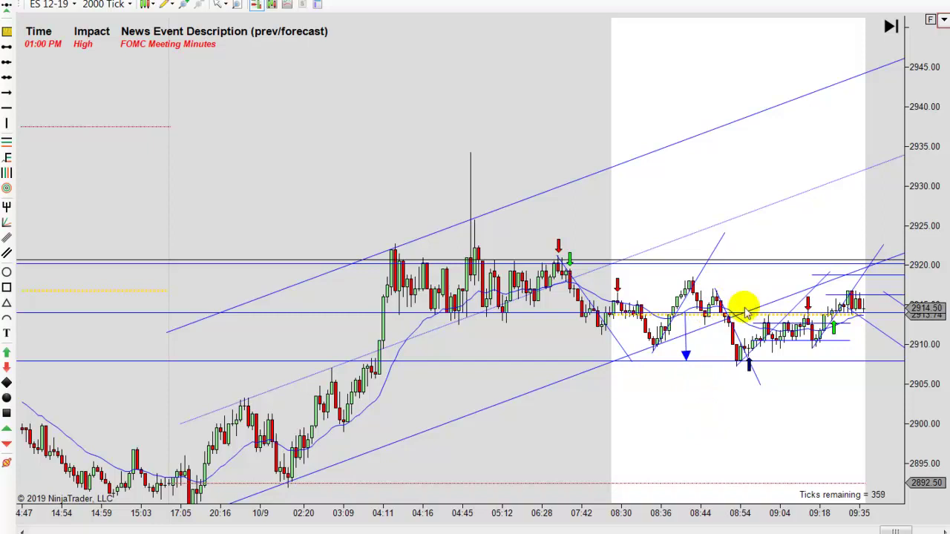
{"action": "left_click_drag", "start_coordinate": [924, 22], "coordinate": [918, 44]}
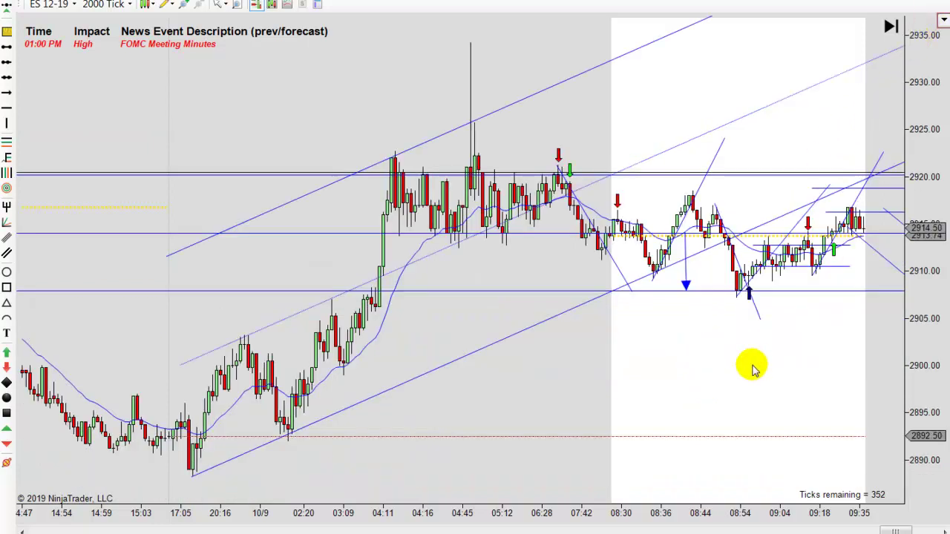
Step: Examine the morning swings and signal arrows from the 08:30 open through the 10:33 bar on wider bars
{"action": "scroll", "coordinate": [752, 367], "scroll_direction": "up", "scroll_amount": 6}
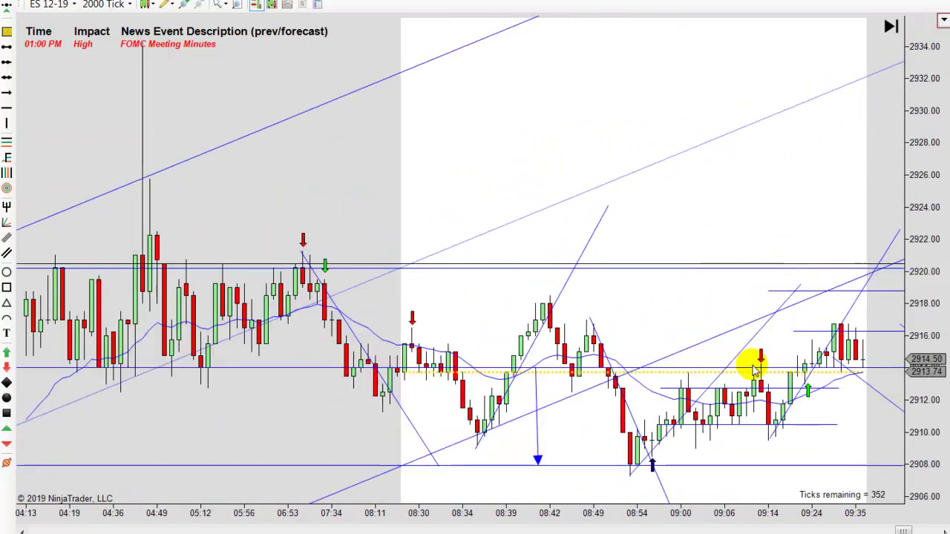
{"action": "scroll", "coordinate": [752, 367], "scroll_direction": "up", "scroll_amount": 3}
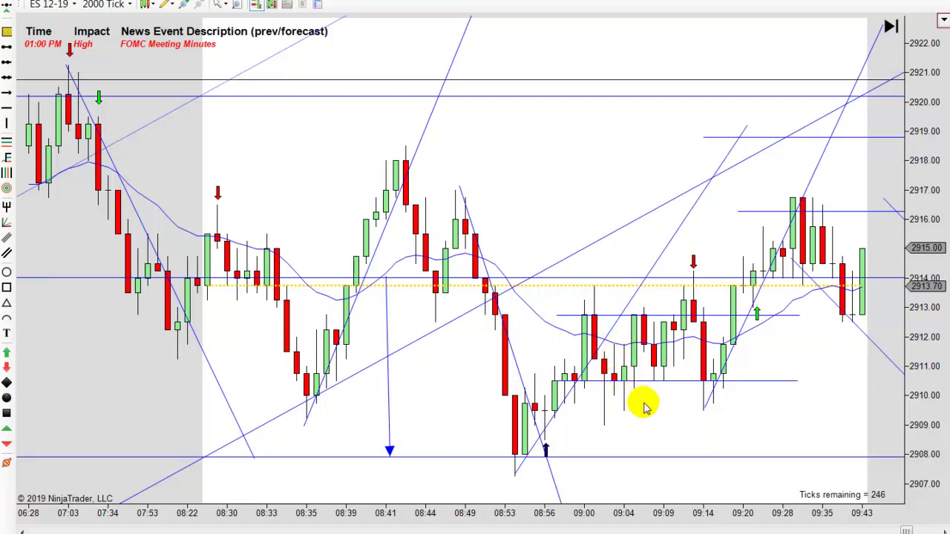
{"action": "left_click_drag", "start_coordinate": [658, 416], "coordinate": [632, 418]}
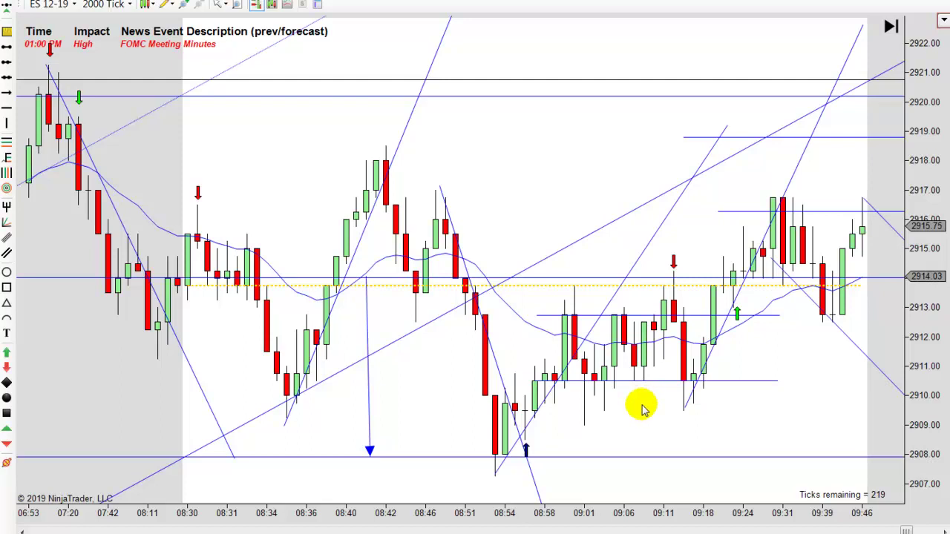
{"action": "scroll", "coordinate": [632, 415], "scroll_direction": "down", "scroll_amount": 1}
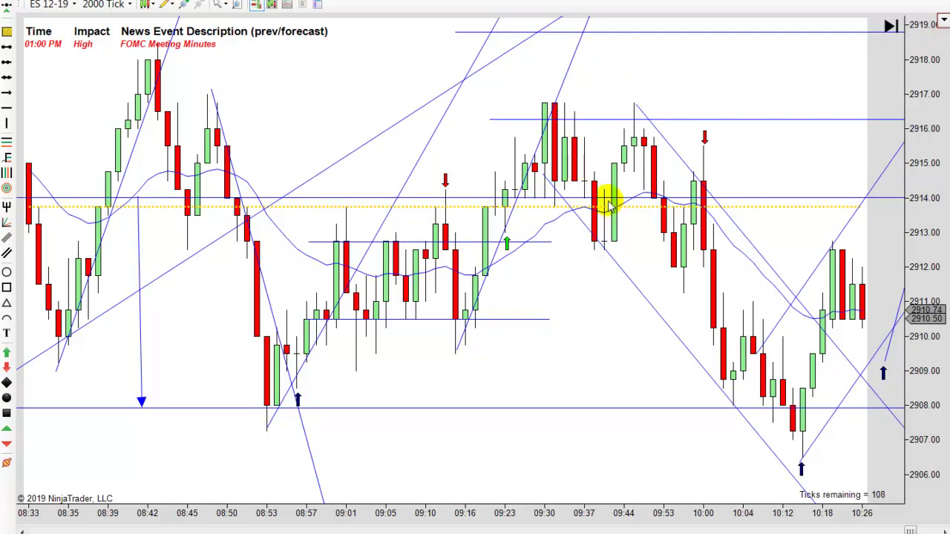
{"action": "left_click_drag", "start_coordinate": [615, 339], "coordinate": [598, 348]}
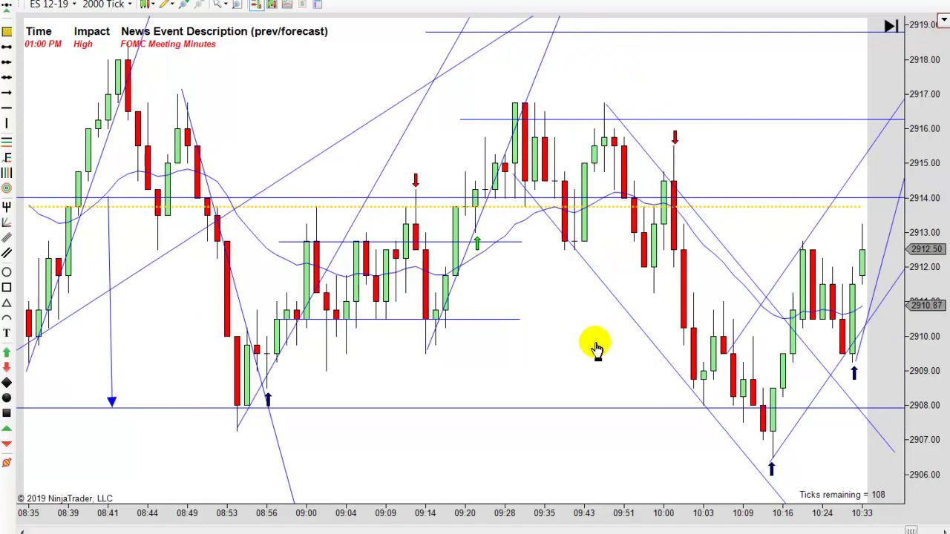
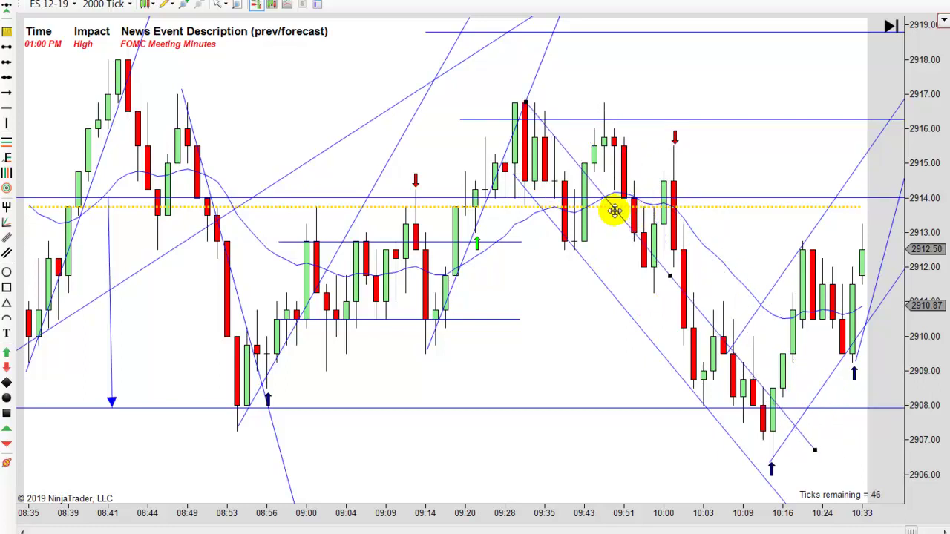
Step: Place parallel copies of the falling trend line, one from the 09:31 high and one from the 09:49 high, both near 2917
{"action": "left_click_drag", "start_coordinate": [614, 211], "coordinate": [696, 205]}
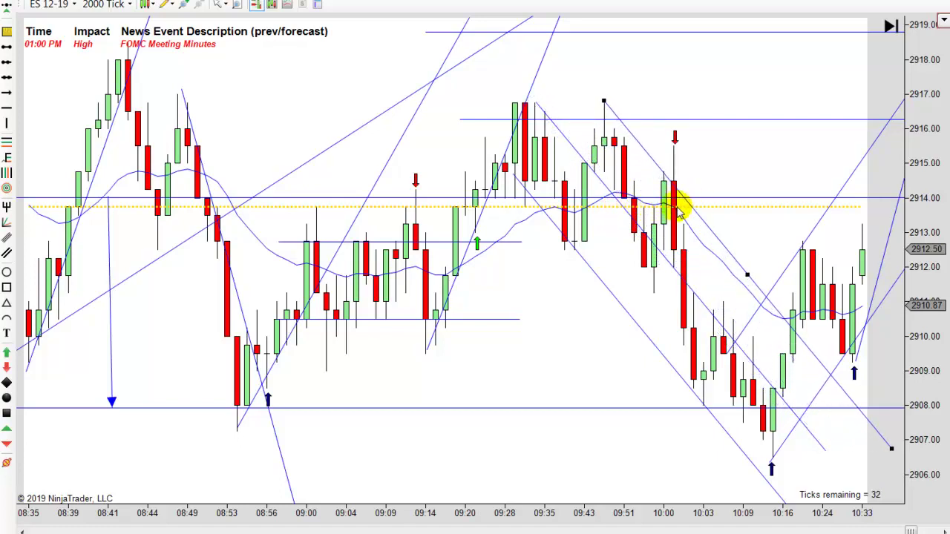
{"action": "key", "text": "ctrl+z"}
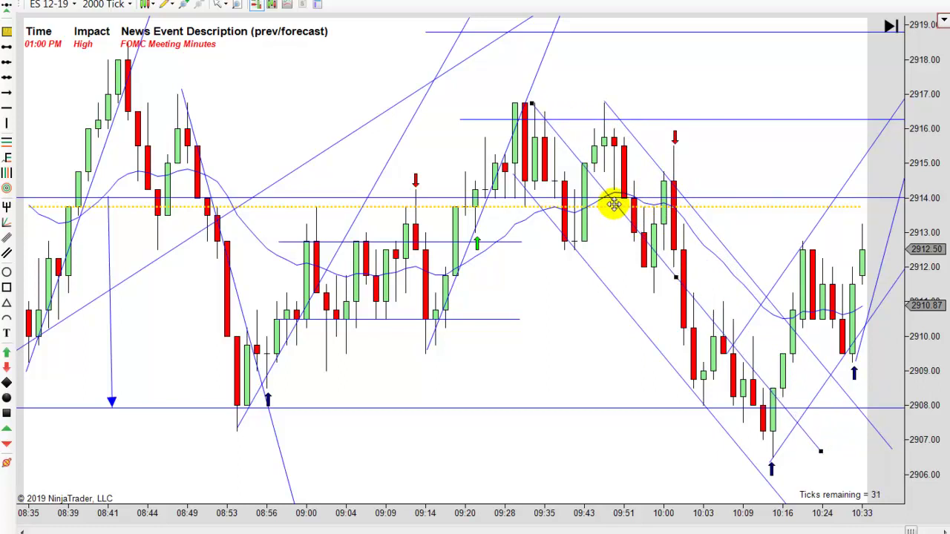
{"action": "left_click_drag", "start_coordinate": [608, 206], "coordinate": [613, 208]}
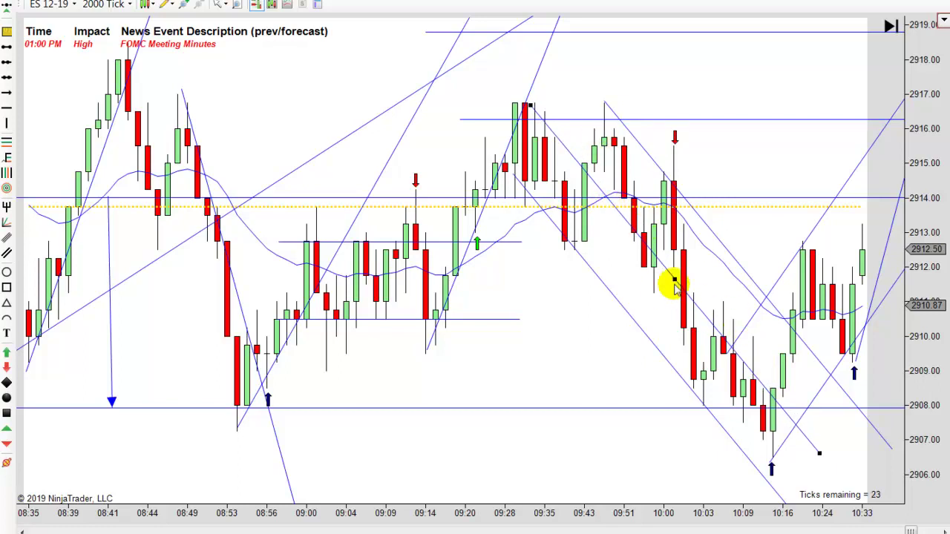
Step: Set the dash style of the falling line from the 09:31 high to Dot
{"action": "double_click", "coordinate": [675, 286]}
{"action": "left_click", "coordinate": [558, 264]}
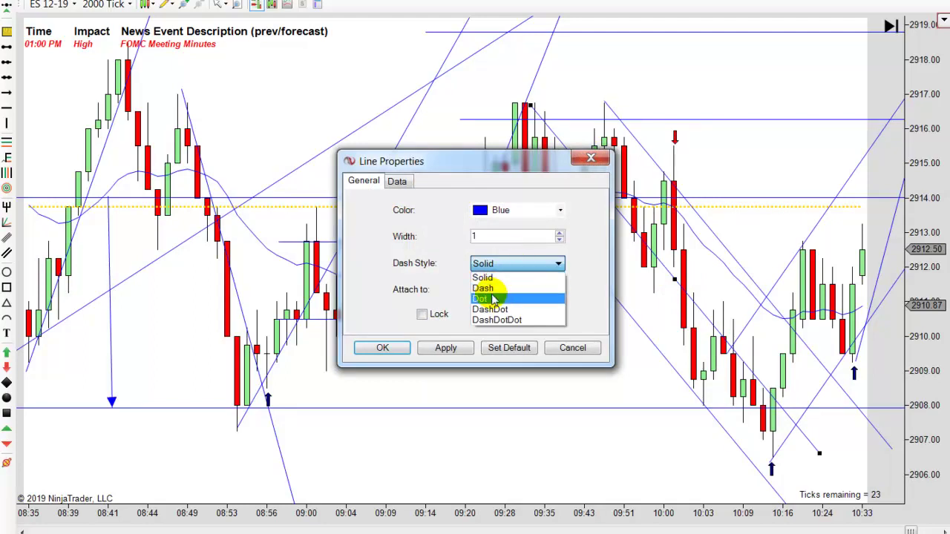
{"action": "left_click", "coordinate": [483, 299]}
{"action": "left_click", "coordinate": [383, 347]}
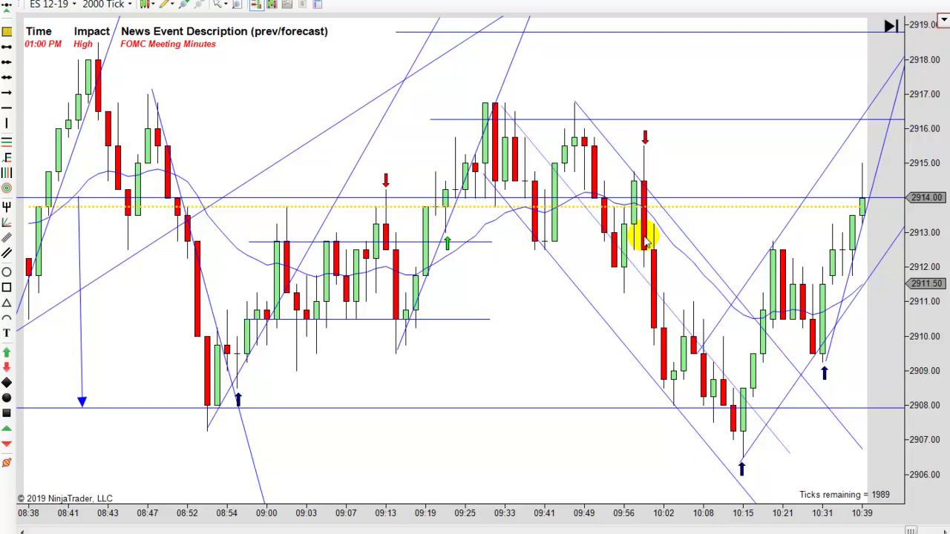
Step: Nudge the lower horizontal support line up onto 2908
{"action": "mouse_move", "coordinate": [645, 241]}
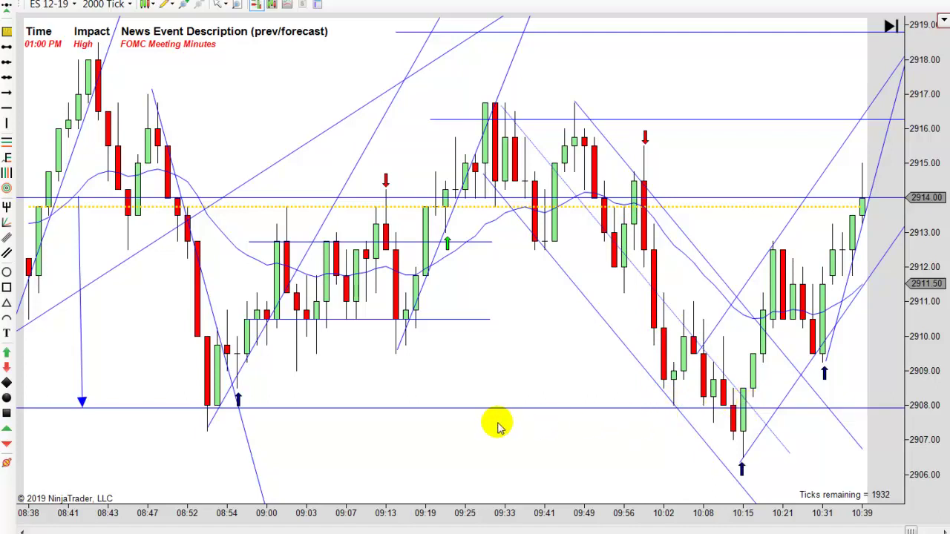
{"action": "left_click_drag", "start_coordinate": [296, 404], "coordinate": [297, 402]}
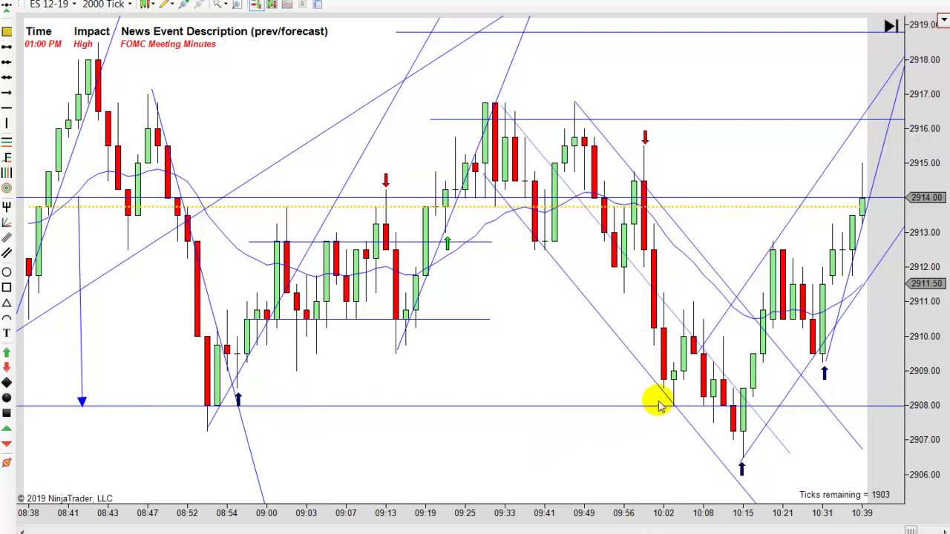
Step: Place a green up arrow just below the 10:03 bar's low at 2908
{"action": "left_click", "coordinate": [675, 397]}
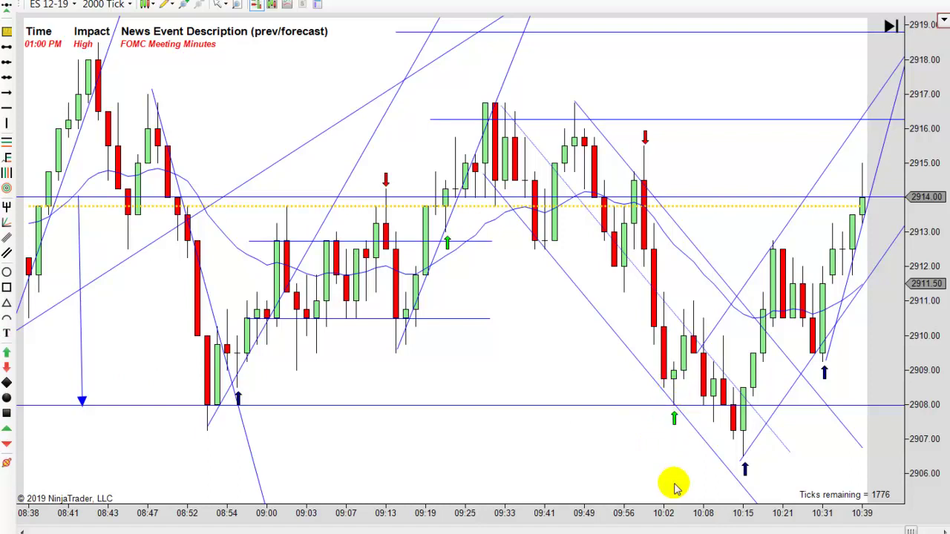
Step: Draw a falling trend line from the 10:47 high near 2919.5 past the 10:58 pullback to about 2912.5
{"action": "scroll", "coordinate": [643, 494], "scroll_direction": "down", "scroll_amount": 3}
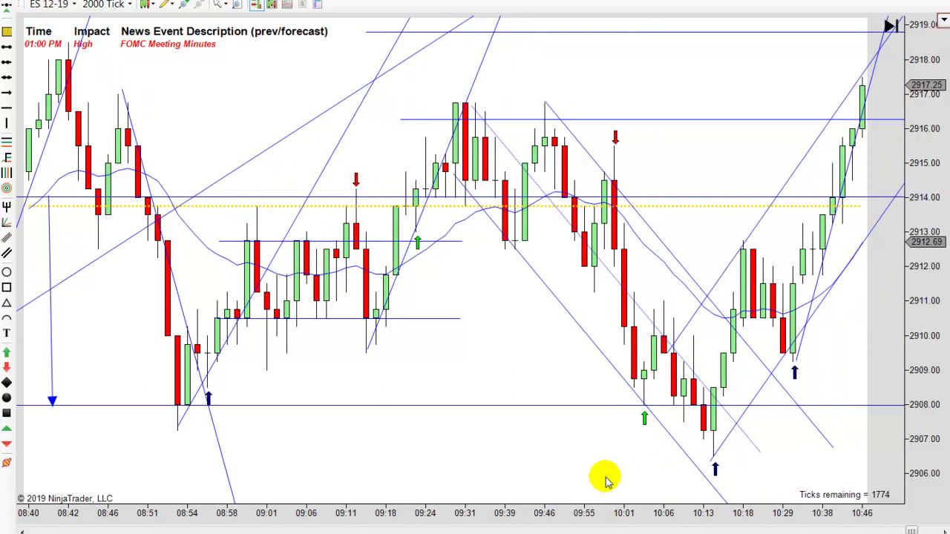
{"action": "scroll", "coordinate": [587, 479], "scroll_direction": "down", "scroll_amount": 2}
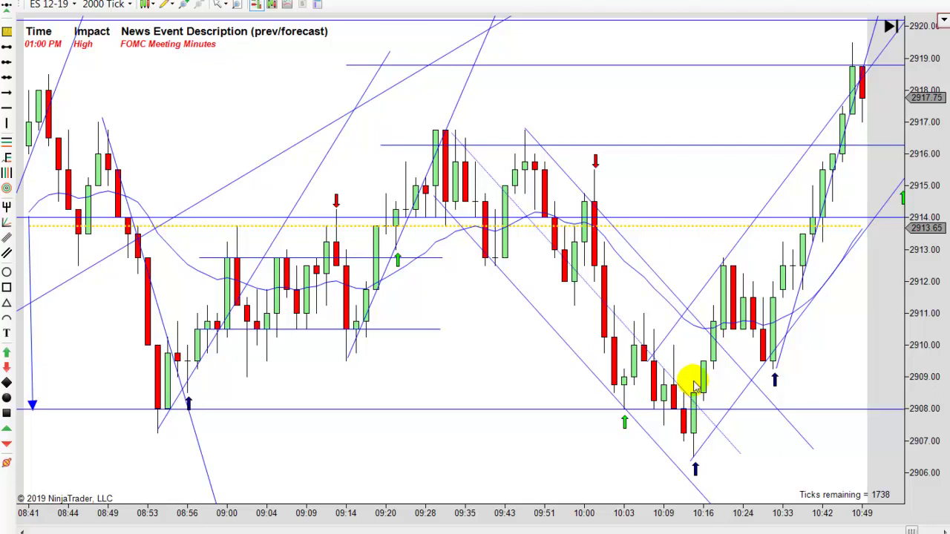
{"action": "left_click_drag", "start_coordinate": [850, 375], "coordinate": [803, 386]}
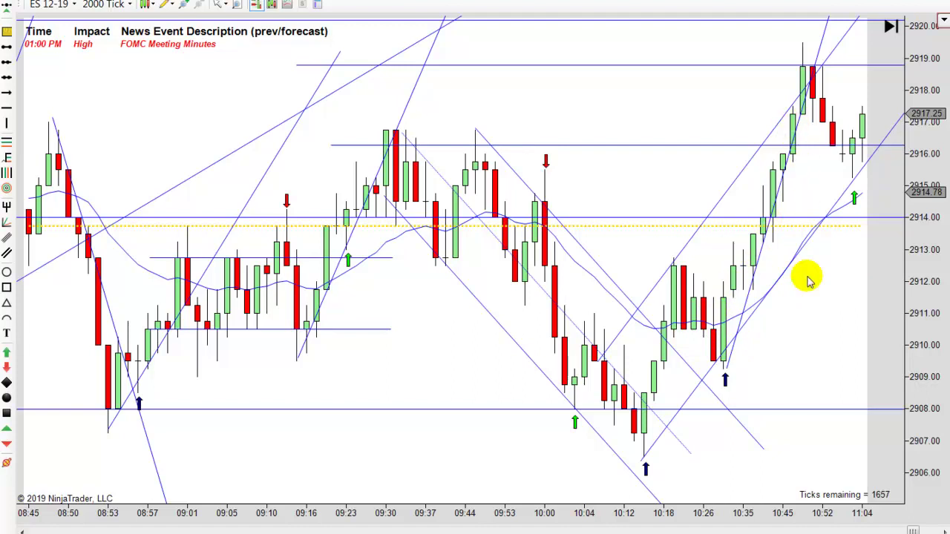
{"action": "left_click_drag", "start_coordinate": [819, 315], "coordinate": [727, 332]}
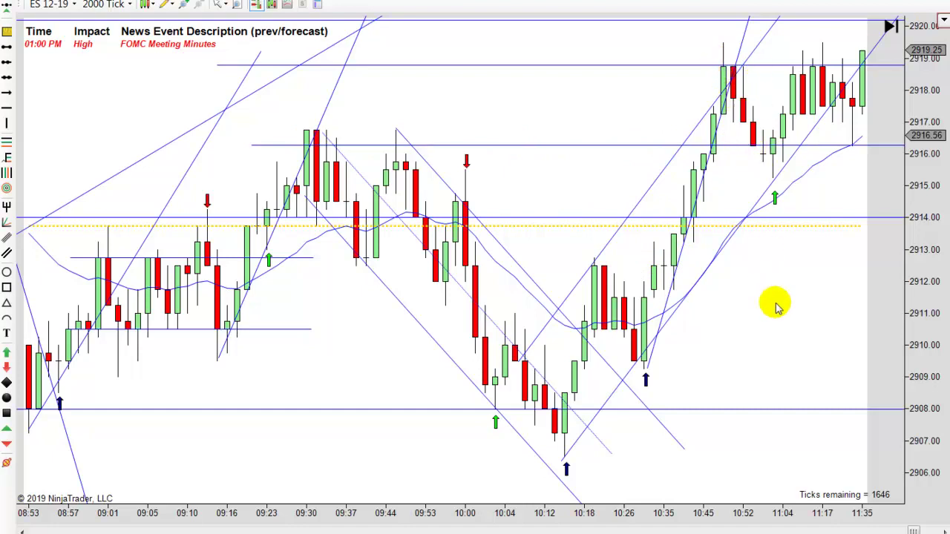
{"action": "left_click_drag", "start_coordinate": [793, 317], "coordinate": [714, 214]}
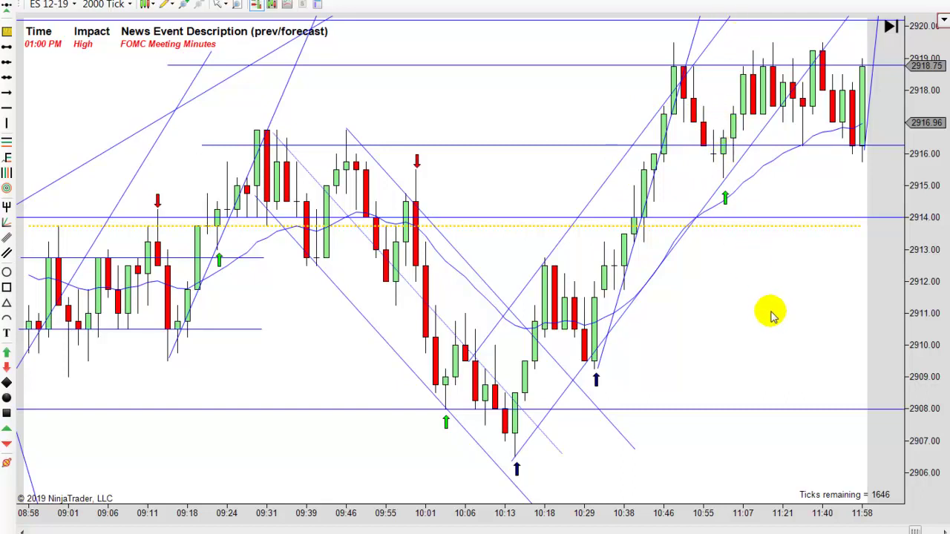
{"action": "scroll", "coordinate": [701, 321], "scroll_direction": "down", "scroll_amount": 3}
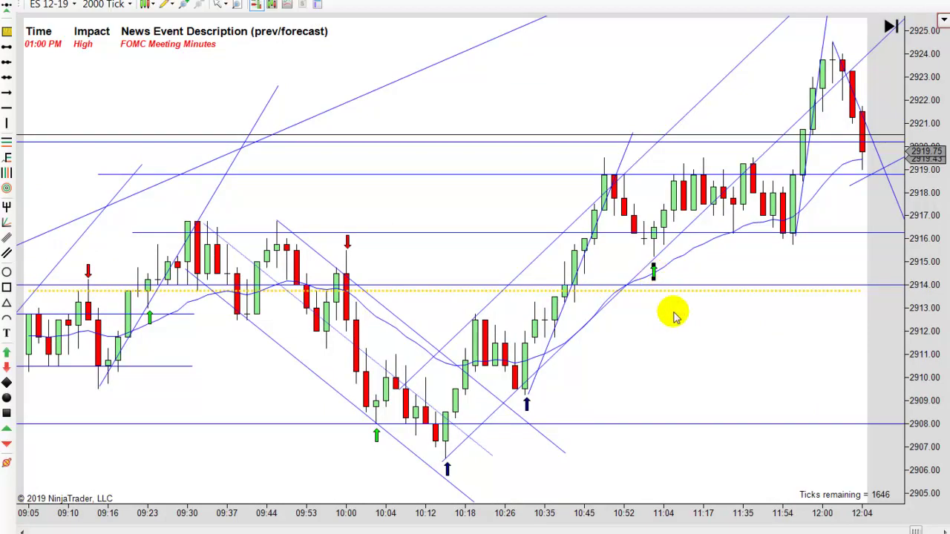
{"action": "scroll", "coordinate": [685, 333], "scroll_direction": "down", "scroll_amount": 2}
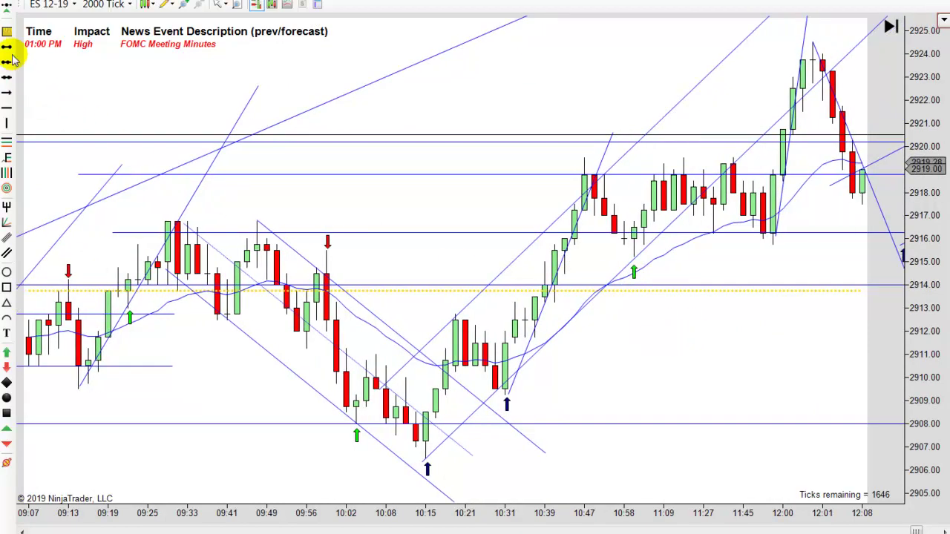
{"action": "left_click", "coordinate": [583, 162]}
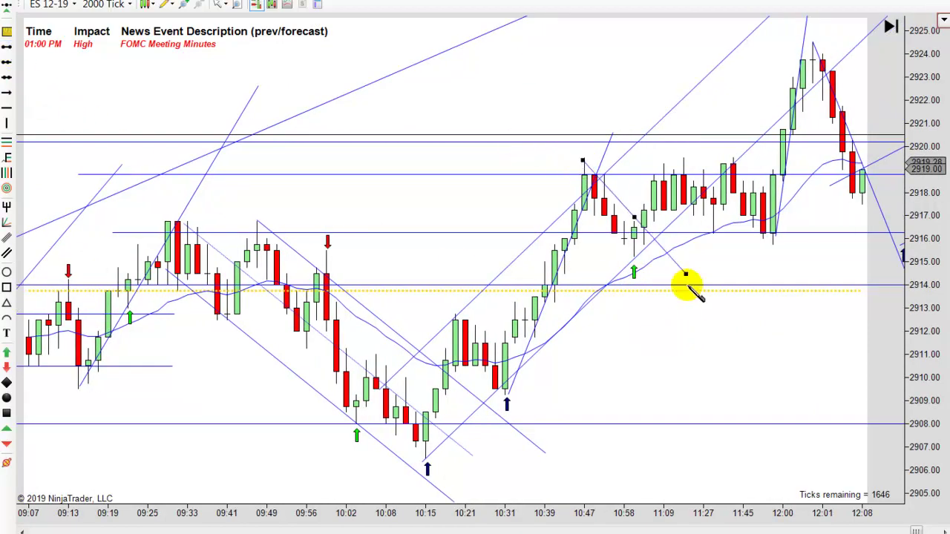
{"action": "left_click", "coordinate": [681, 322]}
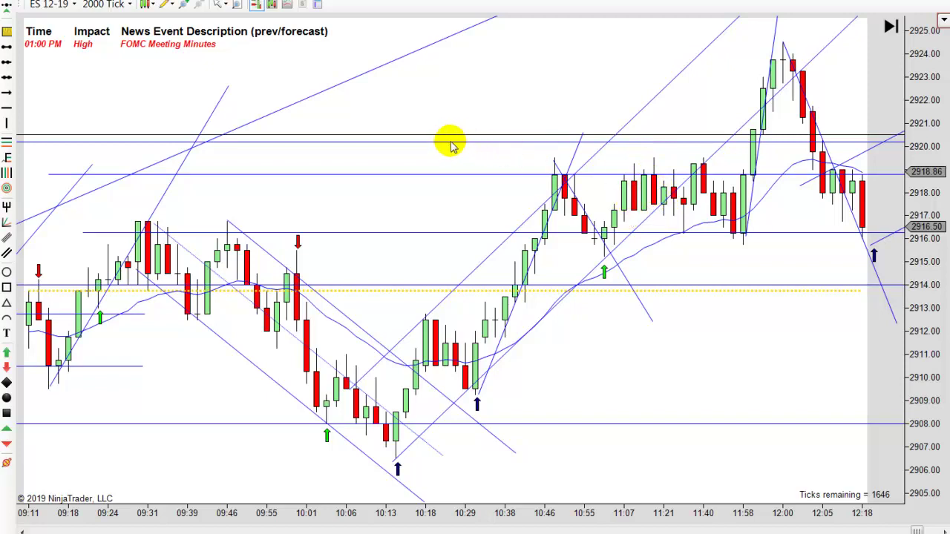
Step: Examine the swings and signal arrows from the early session through 13:55, including the green down arrow above the 12:52 swing high
{"action": "left_click_drag", "start_coordinate": [429, 71], "coordinate": [396, 173]}
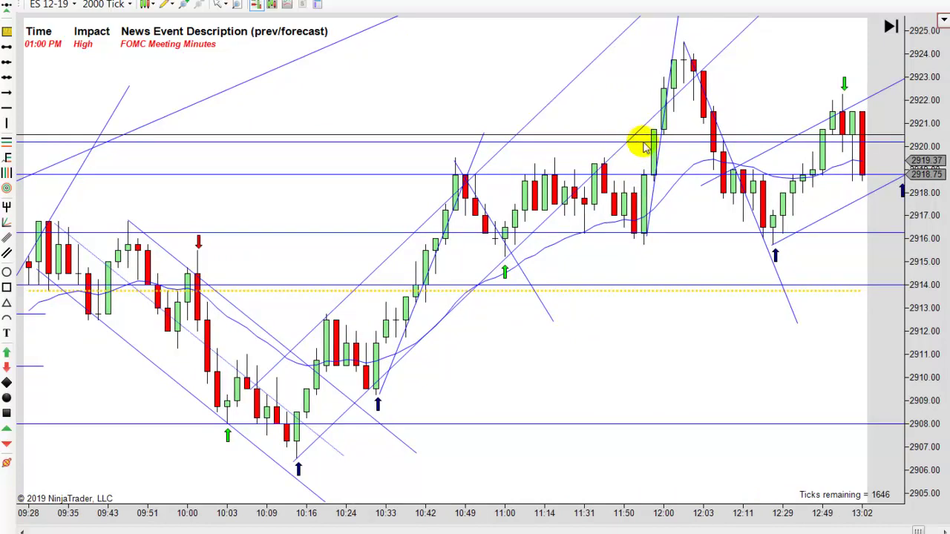
{"action": "scroll", "coordinate": [418, 107], "scroll_direction": "up", "scroll_amount": 10}
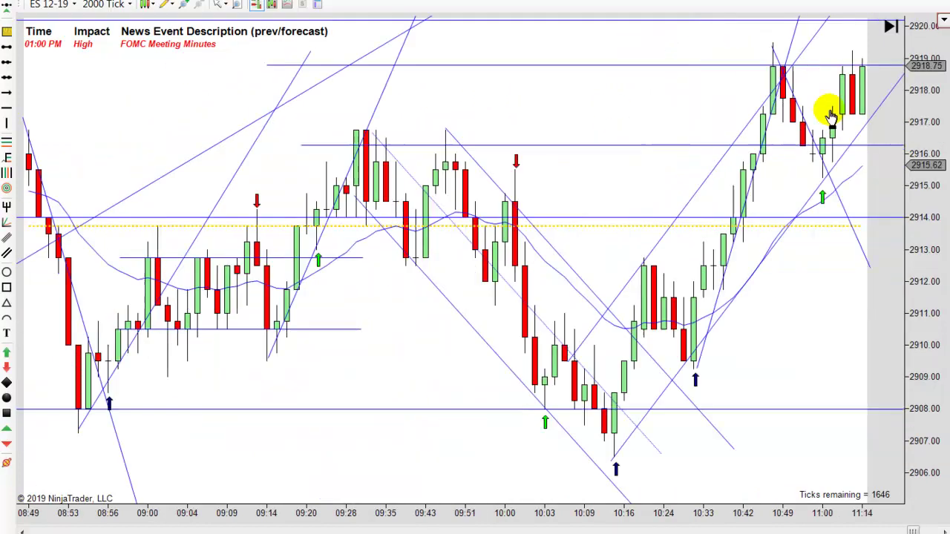
{"action": "scroll", "coordinate": [245, 81], "scroll_direction": "up", "scroll_amount": 10}
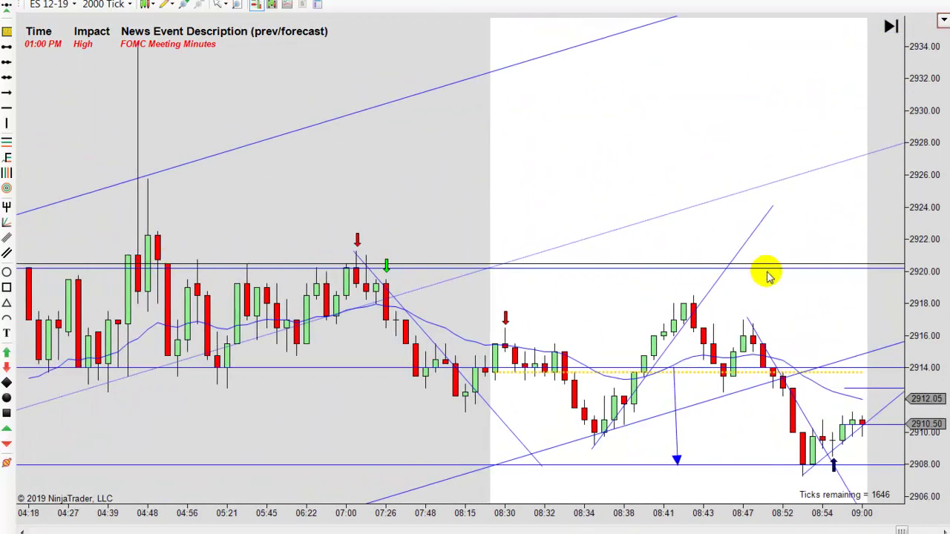
{"action": "left_click_drag", "start_coordinate": [705, 118], "coordinate": [10, 142]}
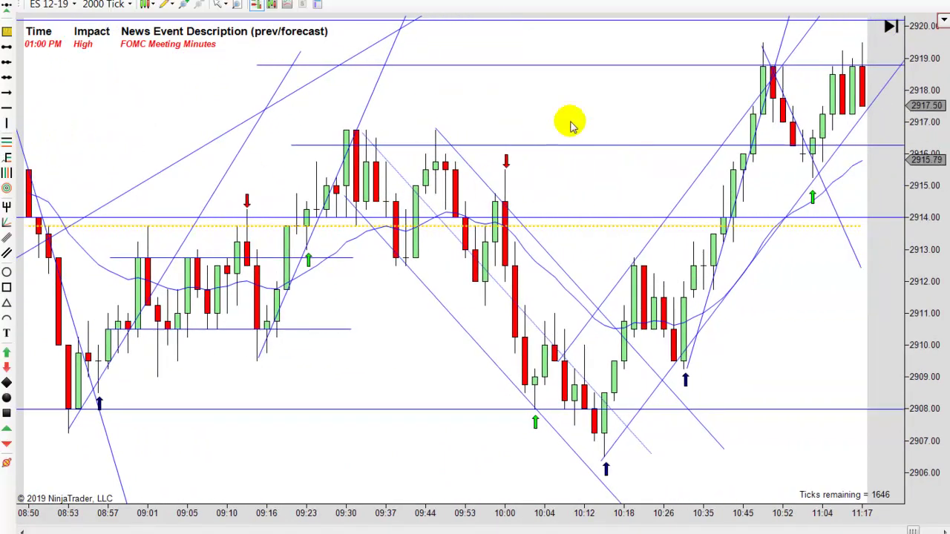
{"action": "left_click_drag", "start_coordinate": [585, 112], "coordinate": [171, 162]}
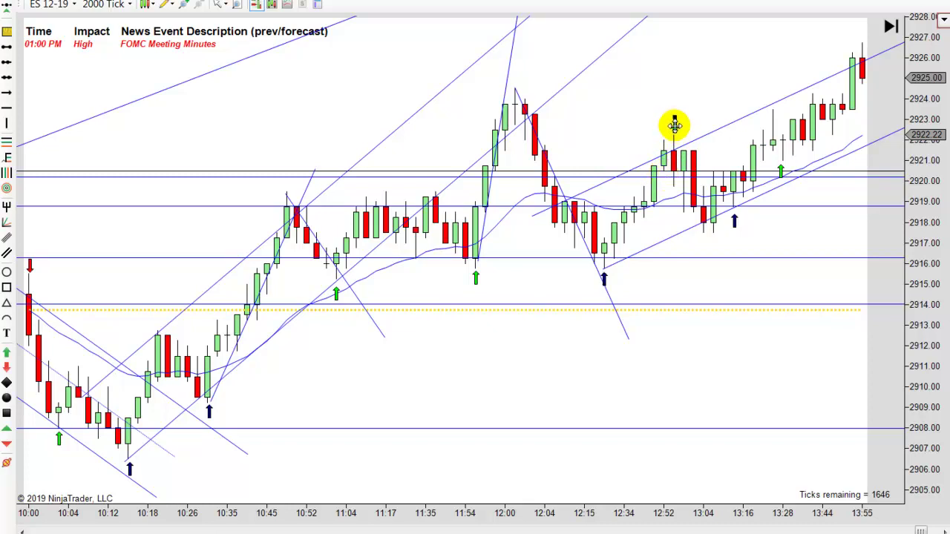
{"action": "left_click", "coordinate": [674, 125]}
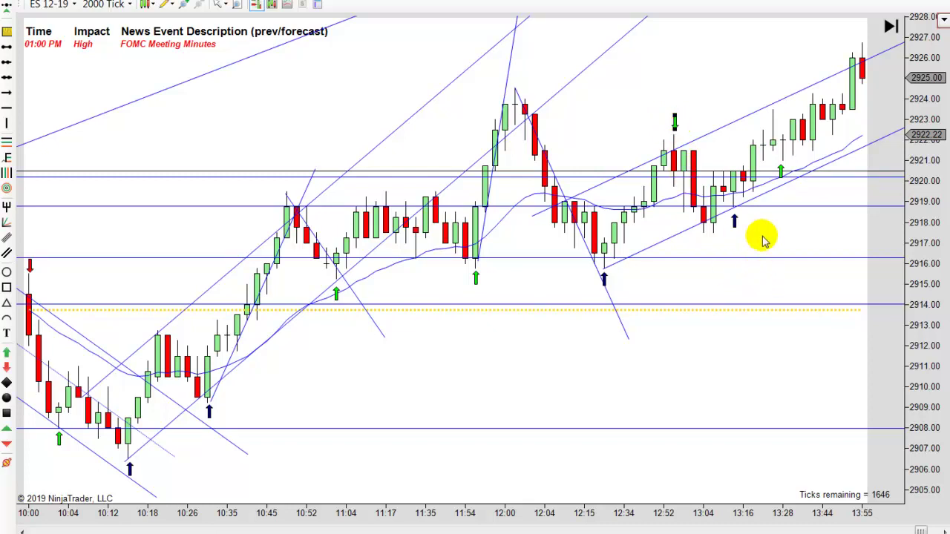
{"action": "left_click", "coordinate": [674, 121]}
{"action": "key", "text": "Delete"}
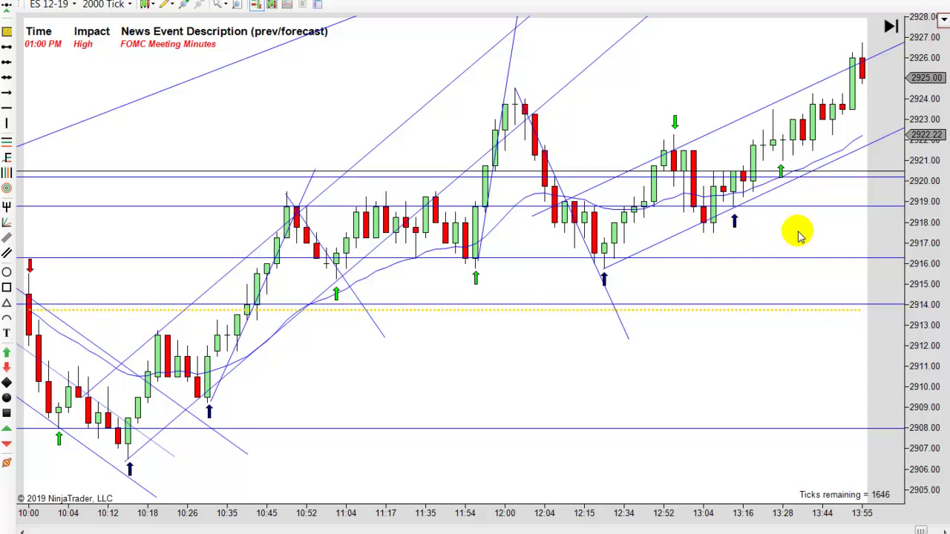
Step: Draw a rising trend line from the swing low just after 13:02 near 2917.5 up to about 2929
{"action": "scroll", "coordinate": [798, 233], "scroll_direction": "down", "scroll_amount": 4}
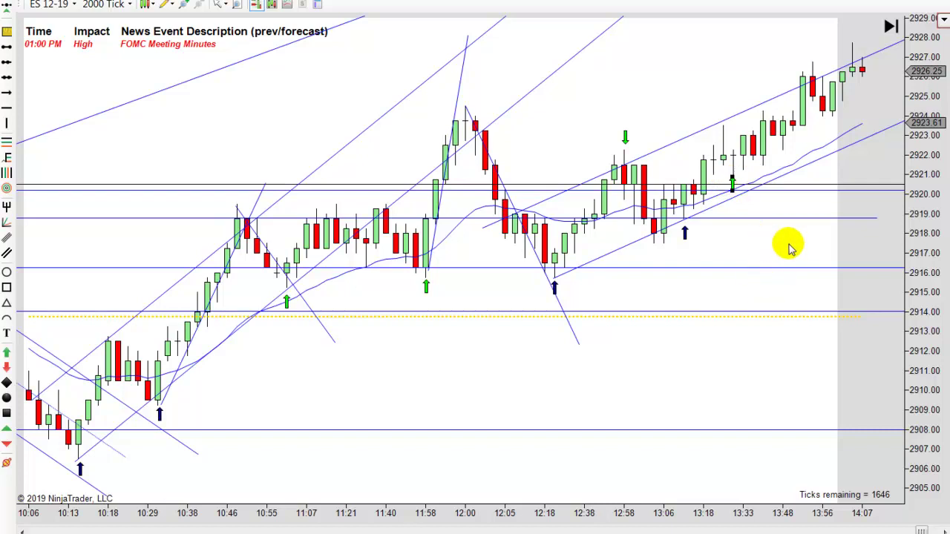
{"action": "left_click_drag", "start_coordinate": [790, 249], "coordinate": [664, 230]}
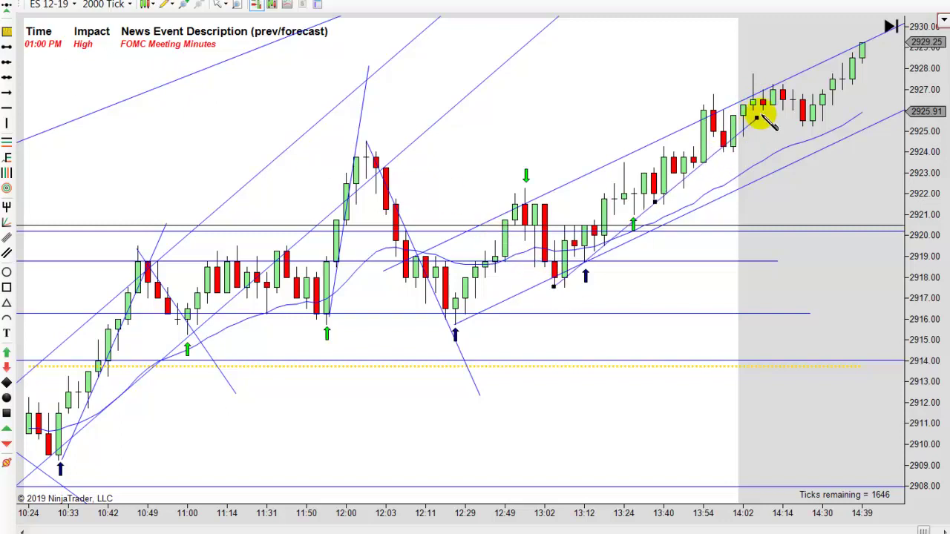
{"action": "left_click", "coordinate": [775, 87]}
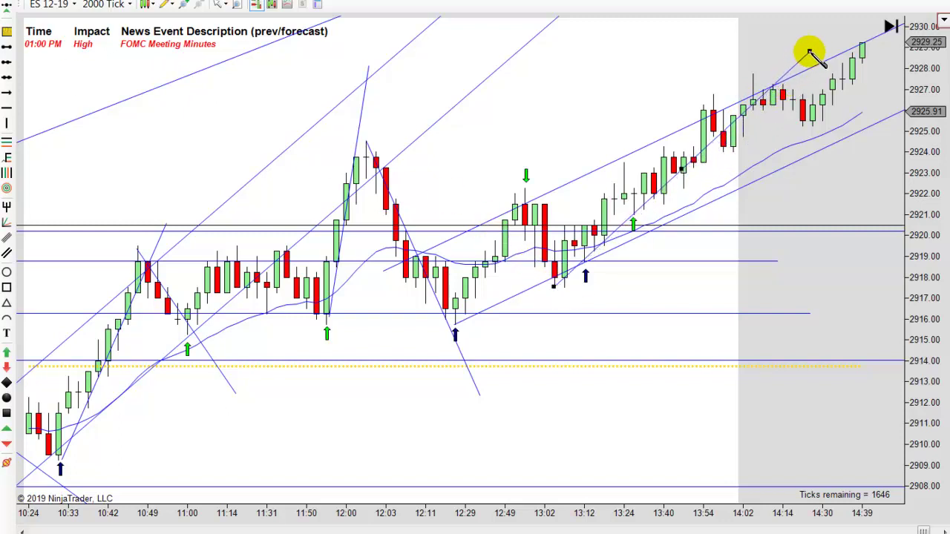
{"action": "left_click", "coordinate": [809, 52]}
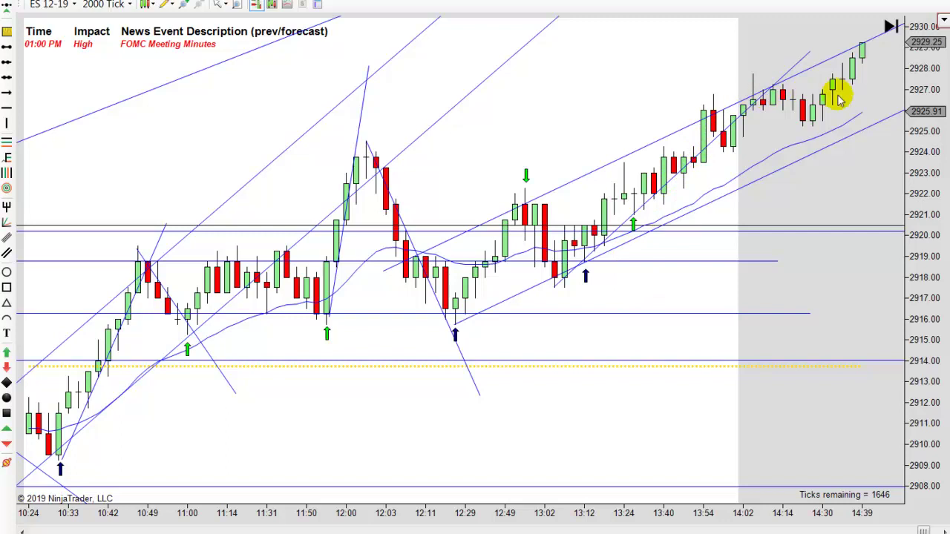
Step: Set the dash style of the extended horizontal line at 2914 to Dot
{"action": "left_click_drag", "start_coordinate": [658, 424], "coordinate": [744, 418]}
{"action": "left_click_drag", "start_coordinate": [679, 381], "coordinate": [727, 382]}
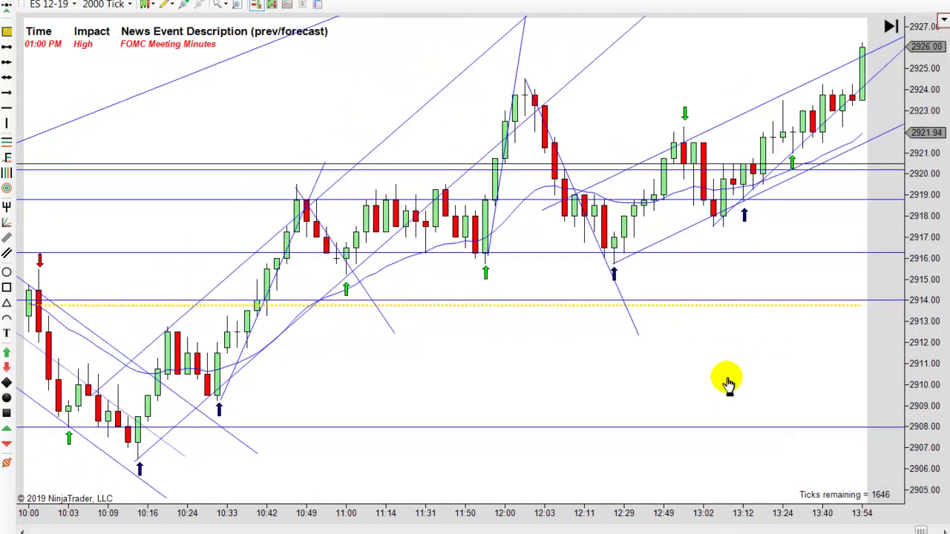
{"action": "scroll", "coordinate": [727, 382], "scroll_direction": "up", "scroll_amount": 10}
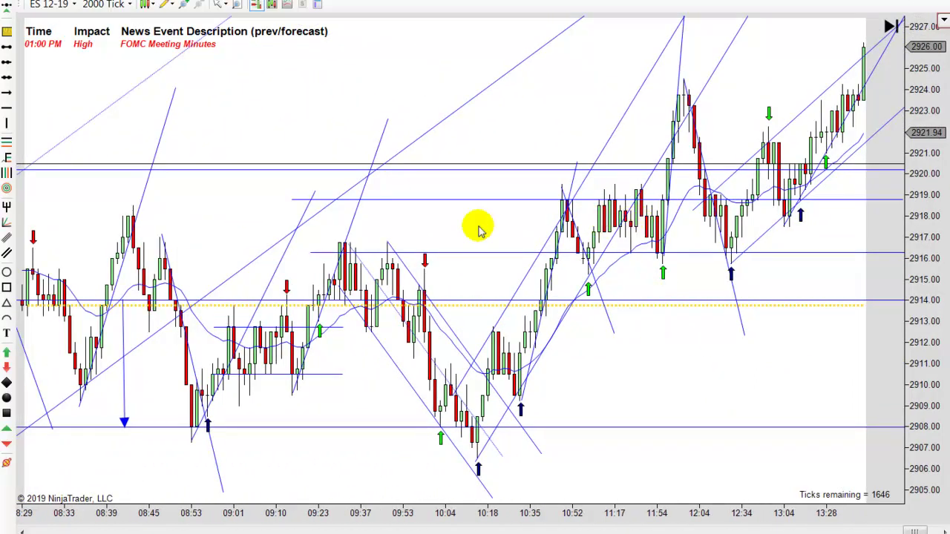
{"action": "left_click_drag", "start_coordinate": [622, 402], "coordinate": [656, 394]}
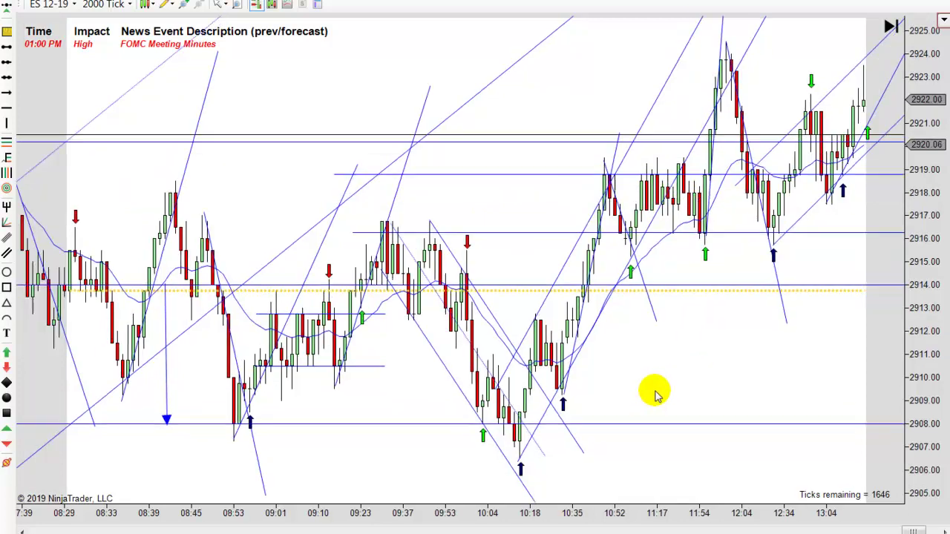
{"action": "scroll", "coordinate": [656, 395], "scroll_direction": "down", "scroll_amount": 3}
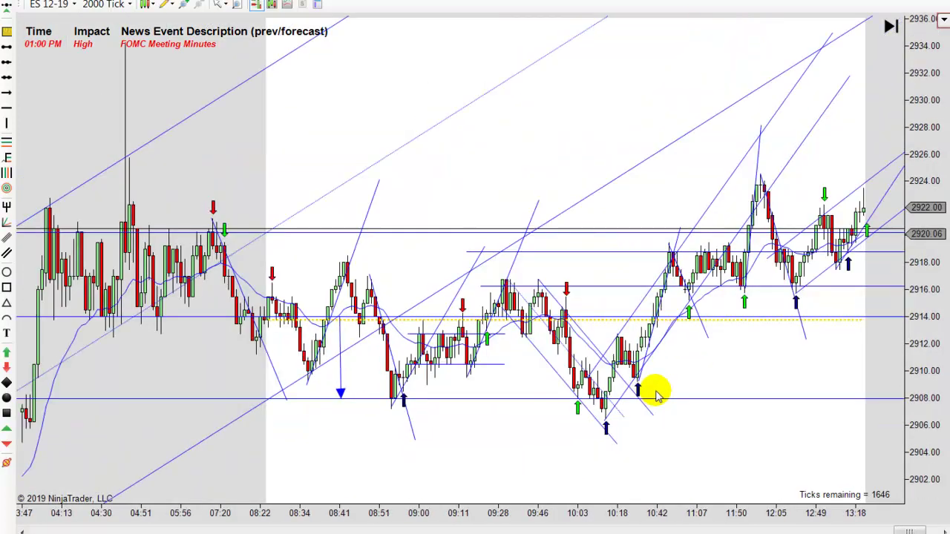
{"action": "scroll", "coordinate": [648, 469], "scroll_direction": "down", "scroll_amount": 2}
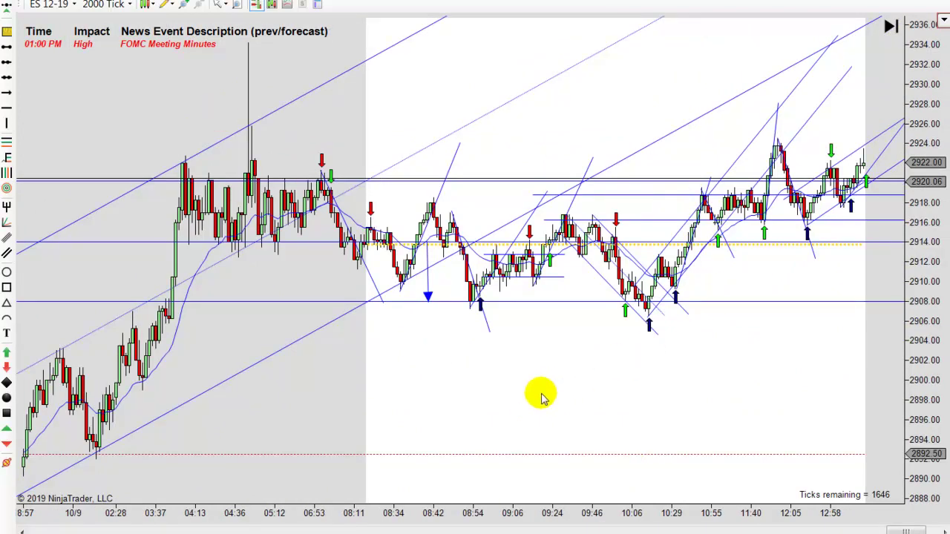
{"action": "double_click", "coordinate": [308, 243]}
{"action": "left_click", "coordinate": [559, 264]}
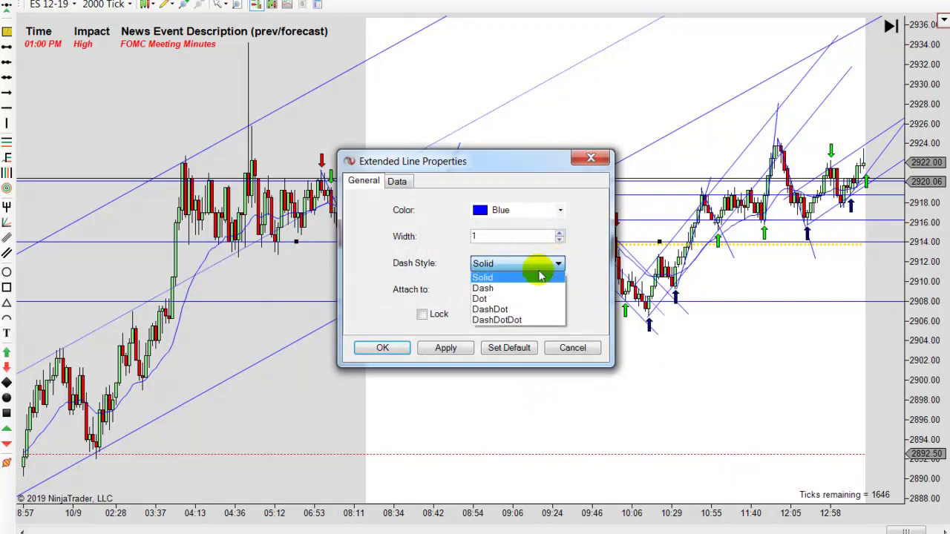
{"action": "left_click", "coordinate": [482, 298]}
{"action": "left_click", "coordinate": [382, 348]}
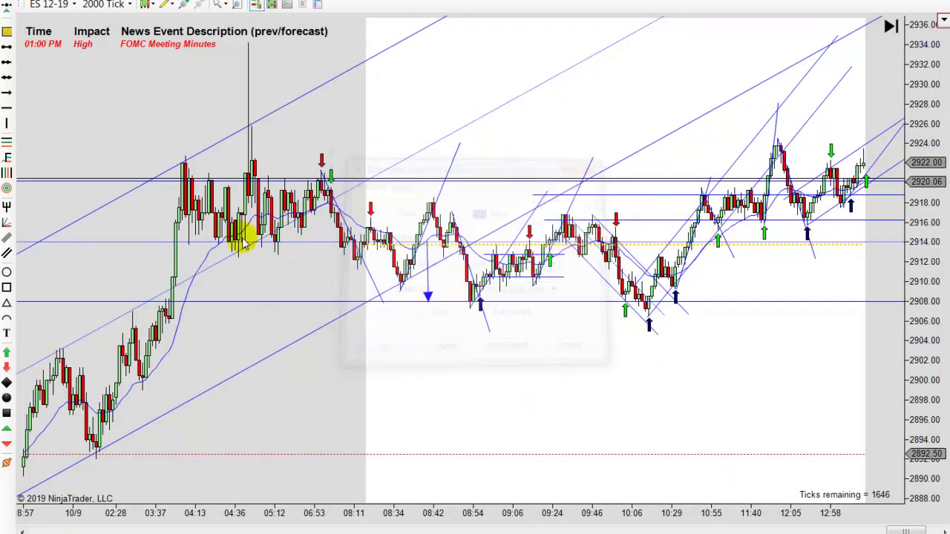
Step: Place a down arrow at about 2920 above the swing high just before 11:50 and set its color to Lime
{"action": "left_click_drag", "start_coordinate": [747, 378], "coordinate": [685, 393]}
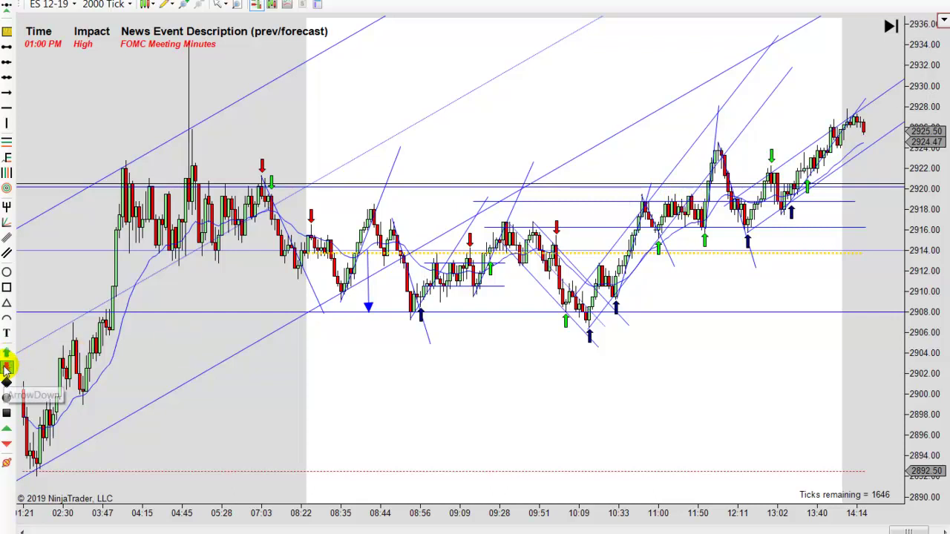
{"action": "scroll", "coordinate": [597, 194], "scroll_direction": "up", "scroll_amount": 5}
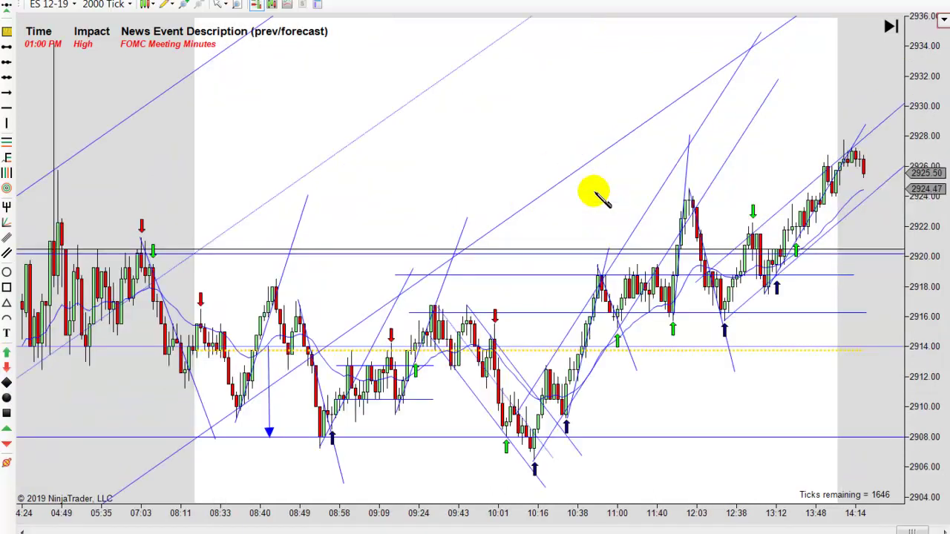
{"action": "scroll", "coordinate": [597, 194], "scroll_direction": "up", "scroll_amount": 2}
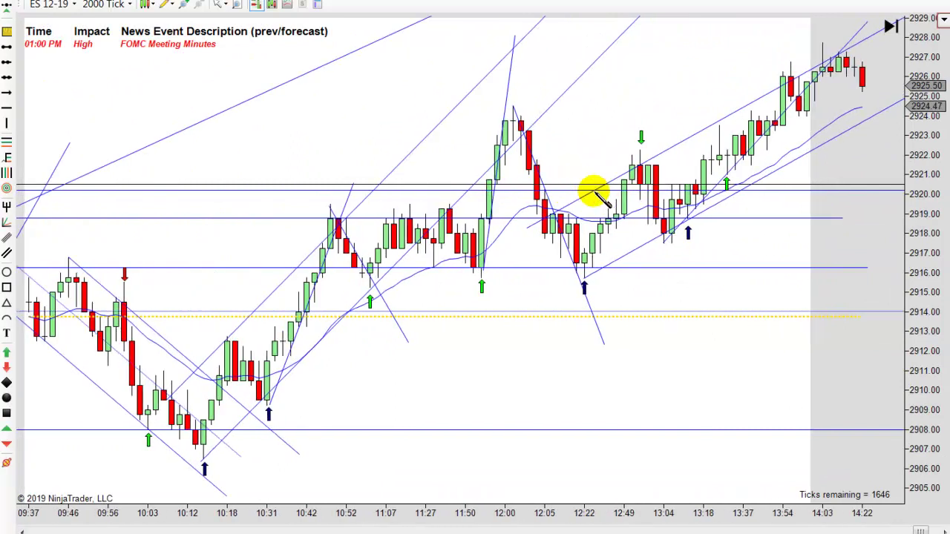
{"action": "double_click", "coordinate": [448, 191]}
{"action": "left_click", "coordinate": [535, 239]}
{"action": "scroll", "coordinate": [532, 156], "scroll_direction": "up", "scroll_amount": 20}
{"action": "left_click", "coordinate": [478, 222]}
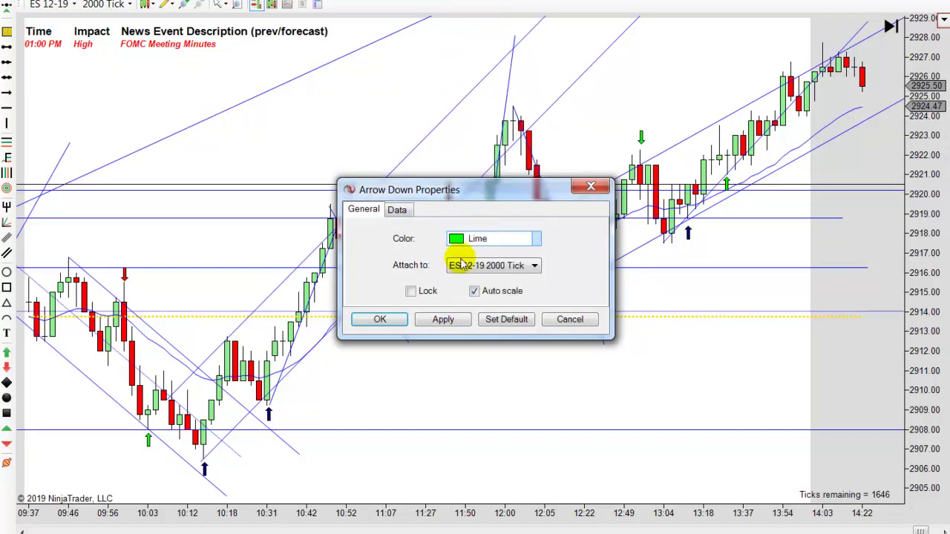
{"action": "left_click", "coordinate": [442, 320]}
{"action": "left_click", "coordinate": [395, 321]}
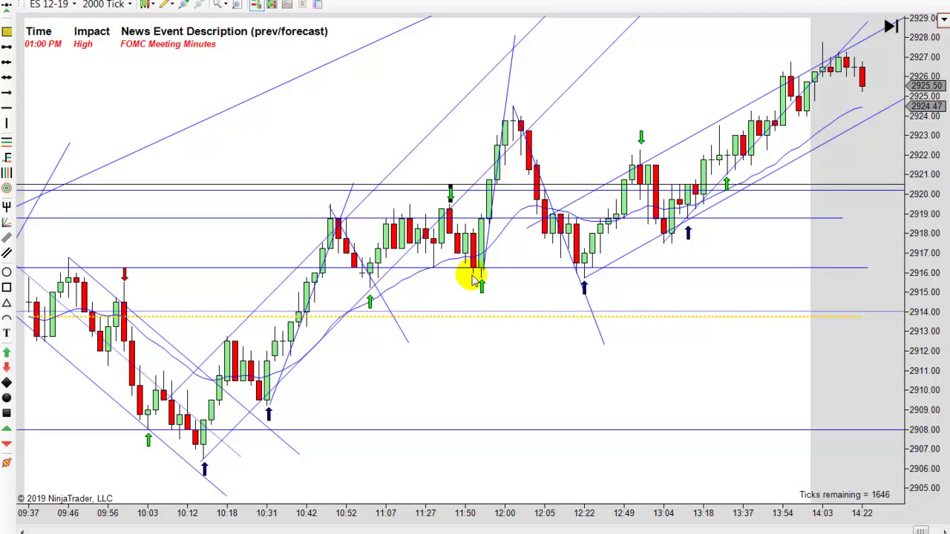
{"action": "left_click", "coordinate": [541, 375]}
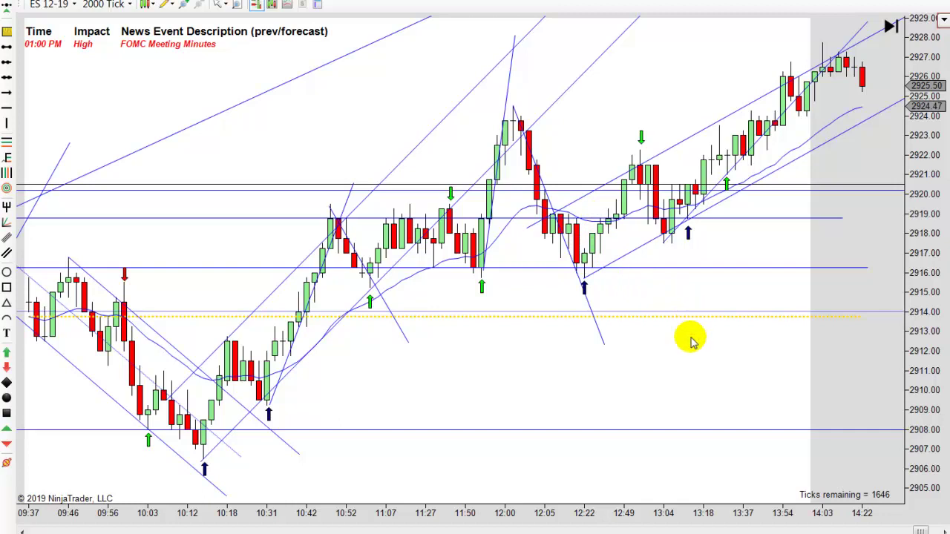
{"action": "scroll", "coordinate": [691, 341], "scroll_direction": "down", "scroll_amount": 5}
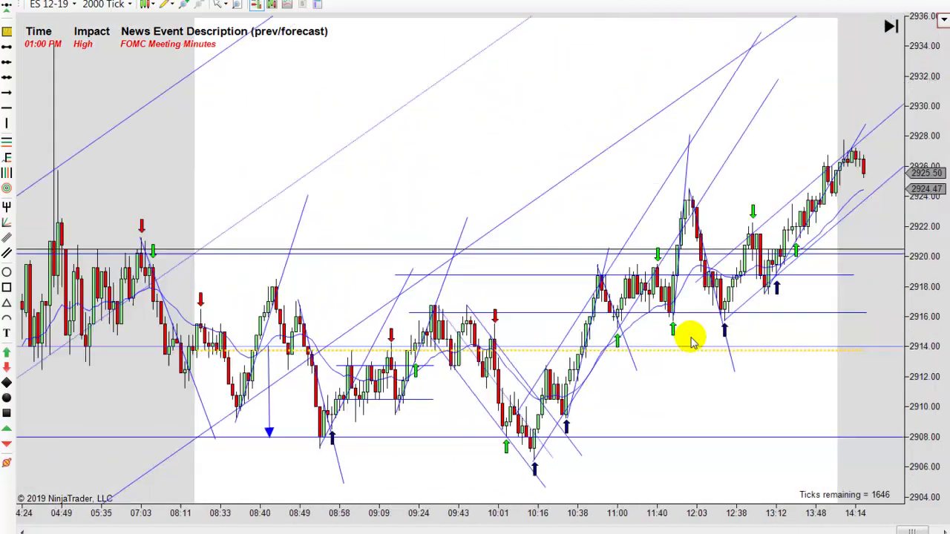
{"action": "scroll", "coordinate": [690, 342], "scroll_direction": "down", "scroll_amount": 2}
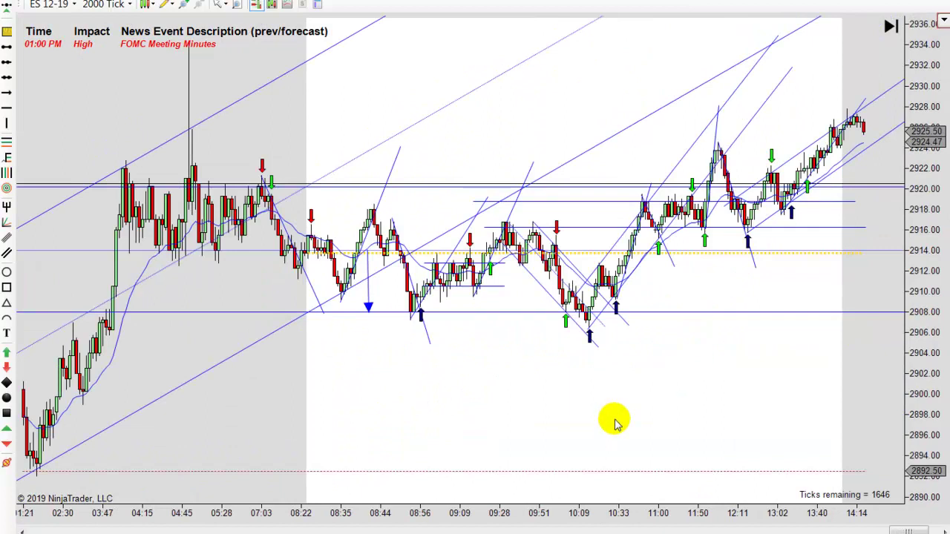